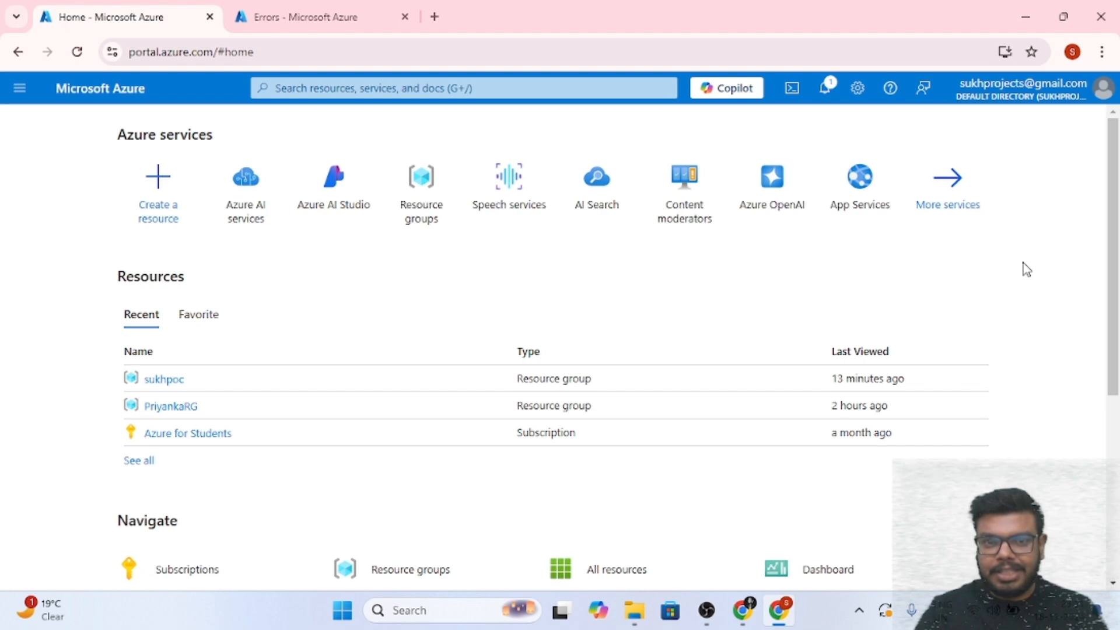
Close the Errors browser tab and open the sukhpoc resource group from the recent resources
left_click(405, 16)
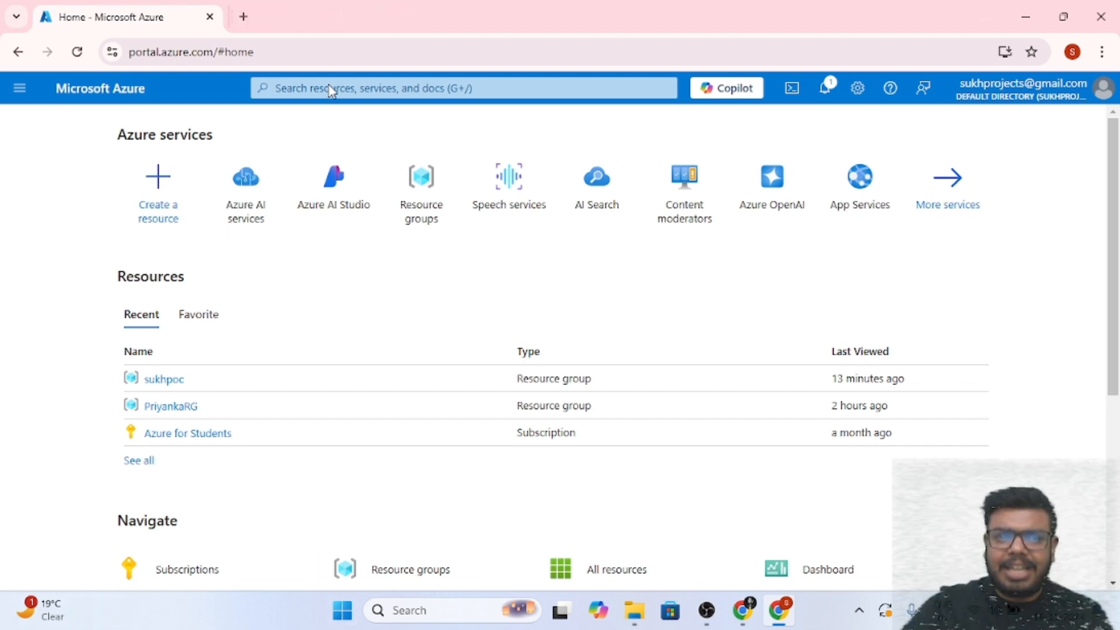
left_click(172, 379)
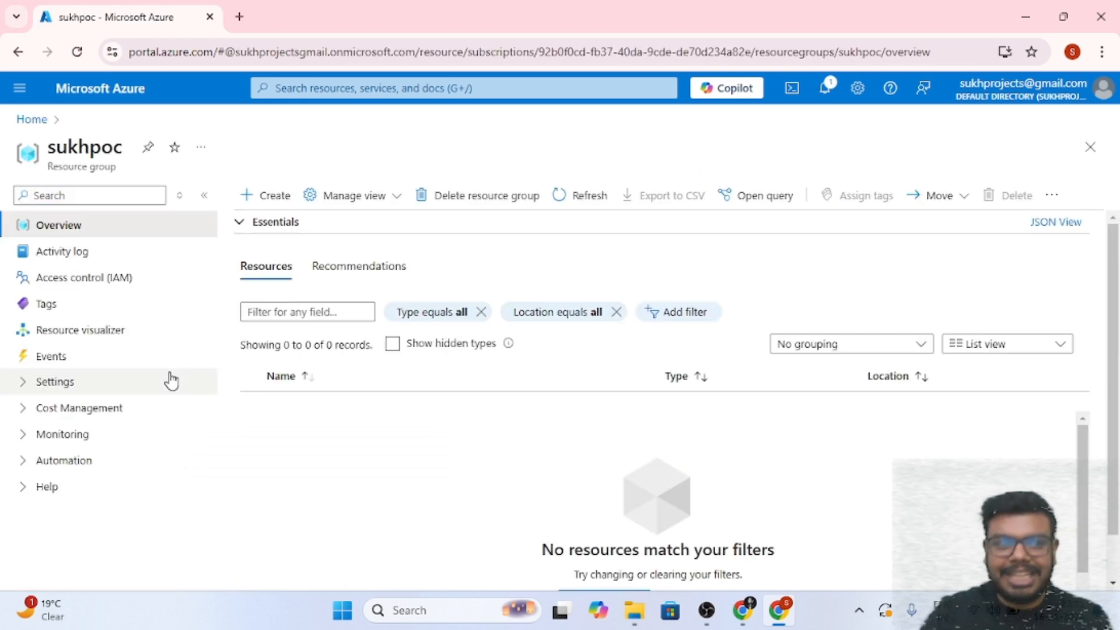
Open the Marketplace for creating a resource in sukhpoc and browse its sidebar sections
left_click(263, 201)
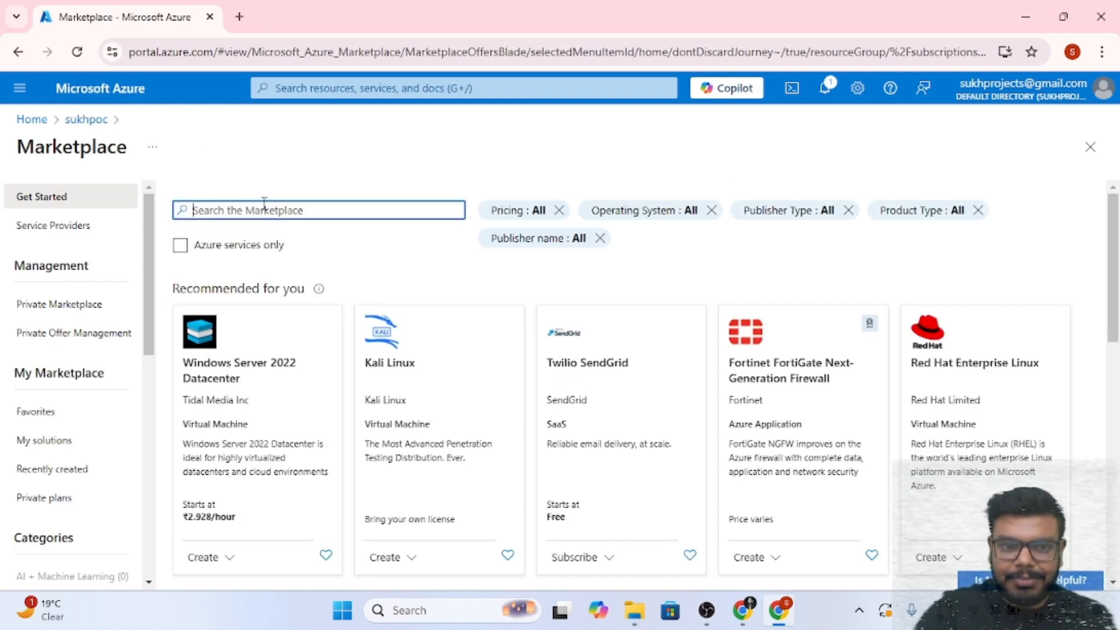
left_click_drag(17, 149, 153, 156)
scroll(93, 443, "down", 3)
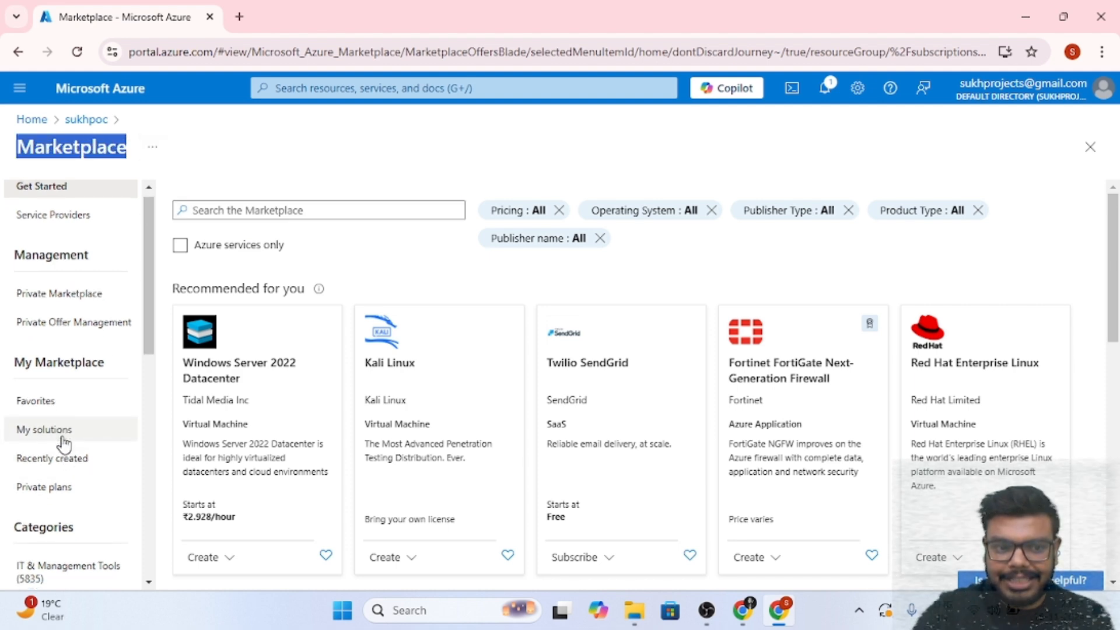
scroll(67, 490, "up", 3)
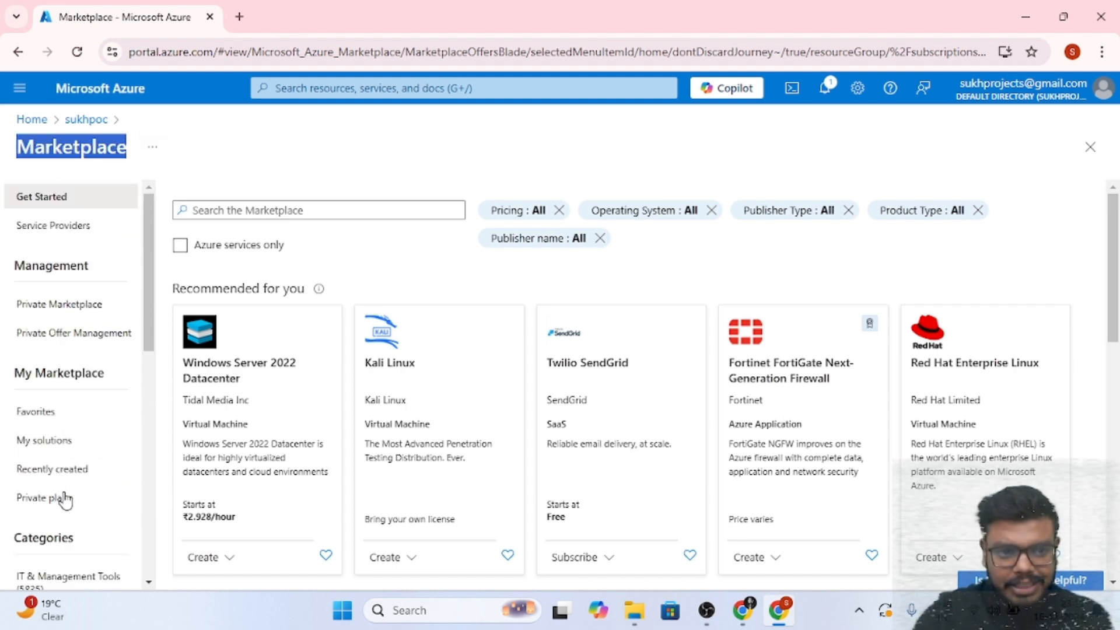
scroll(65, 495, "down", 6)
scroll(70, 467, "up", 6)
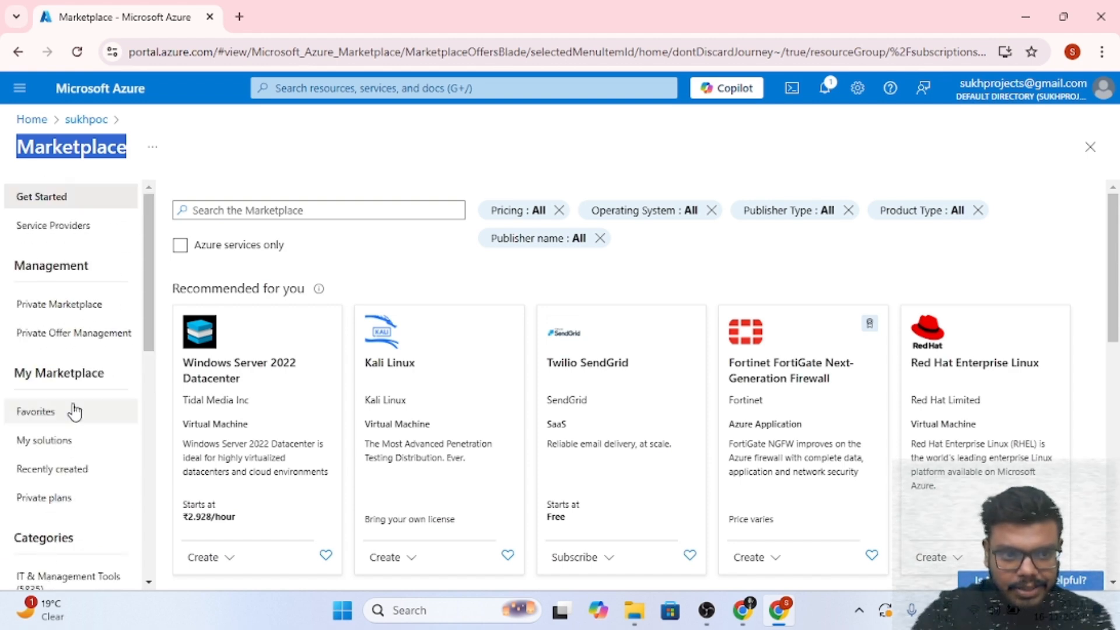
scroll(70, 379, "down", 4)
scroll(88, 374, "down", 1)
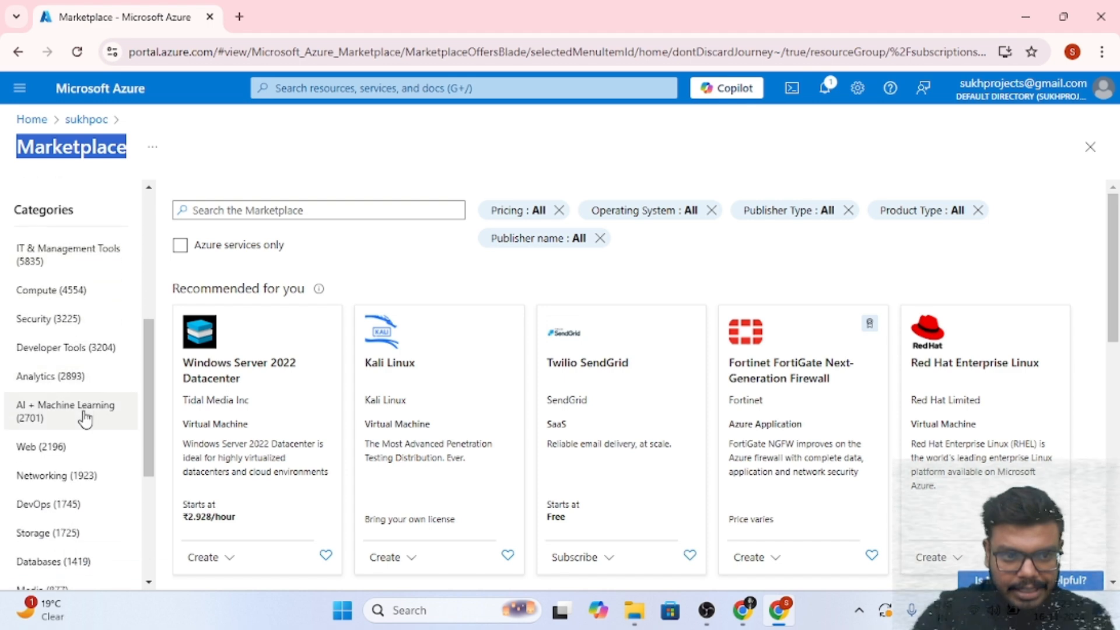
Filter the Marketplace to the AI + Machine Learning category and browse its offerings
left_click(91, 416)
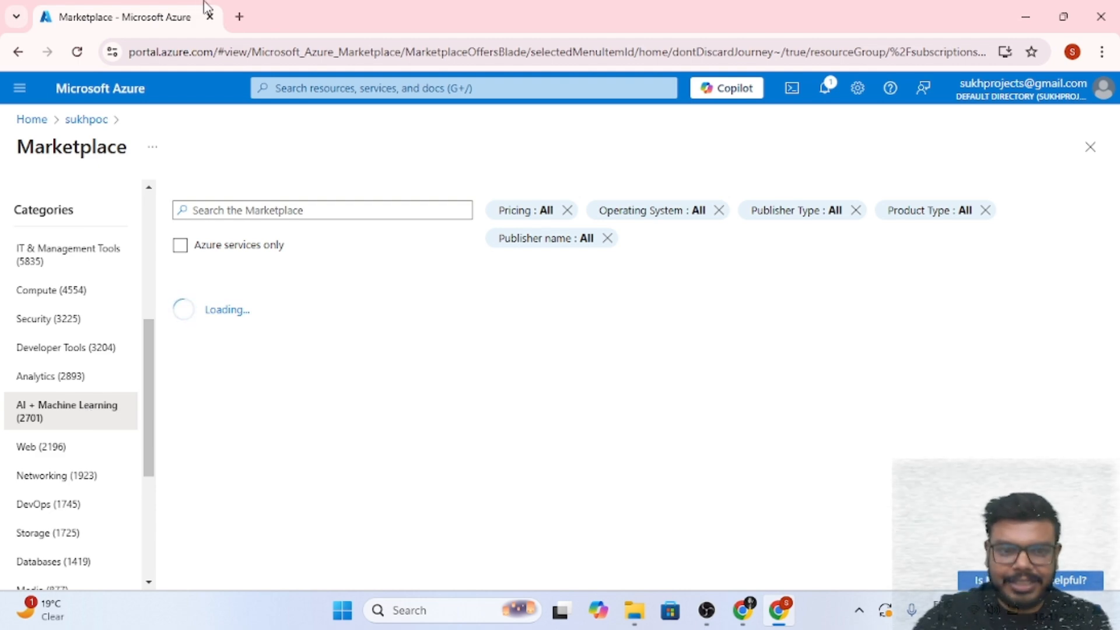
scroll(228, 382, "down", 5)
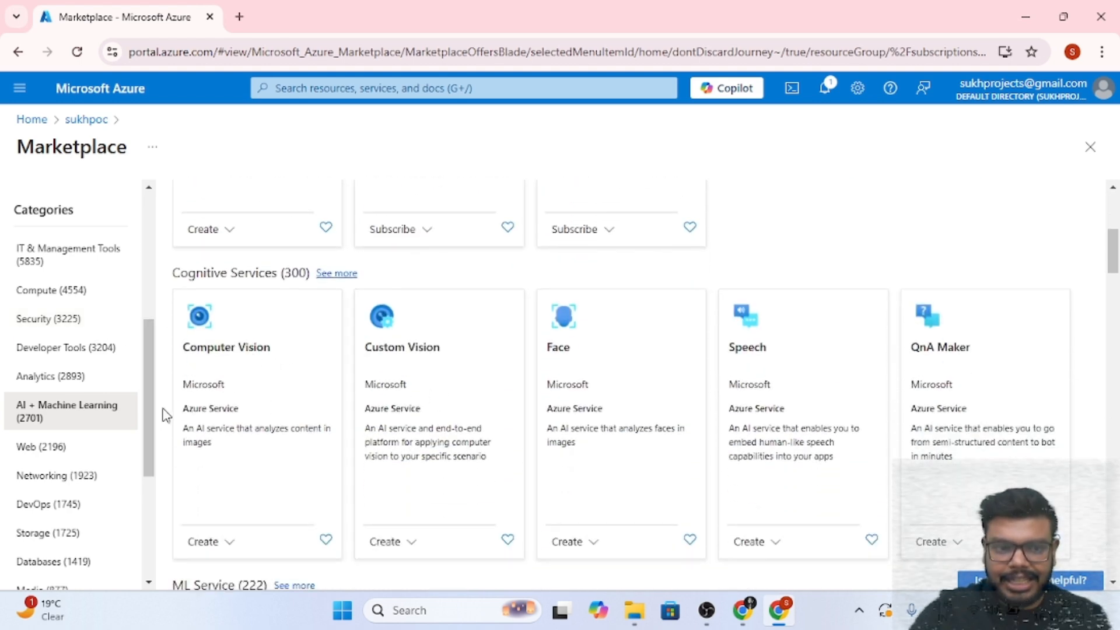
scroll(243, 393, "up", 4)
scroll(242, 392, "down", 6)
scroll(307, 435, "down", 12)
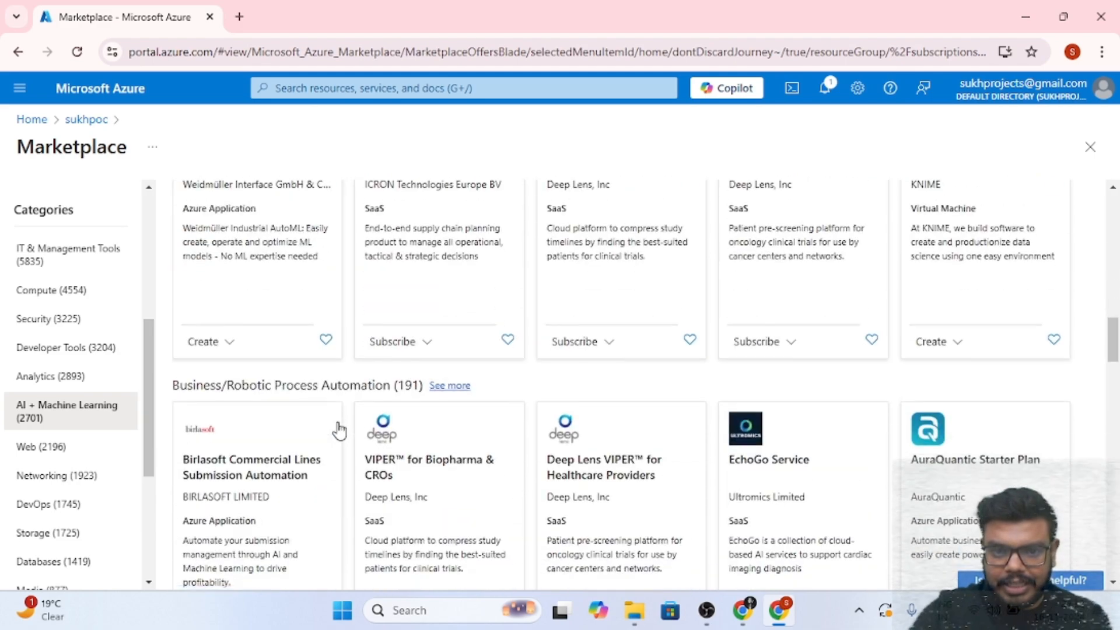
scroll(338, 432, "down", 11)
scroll(342, 420, "down", 3)
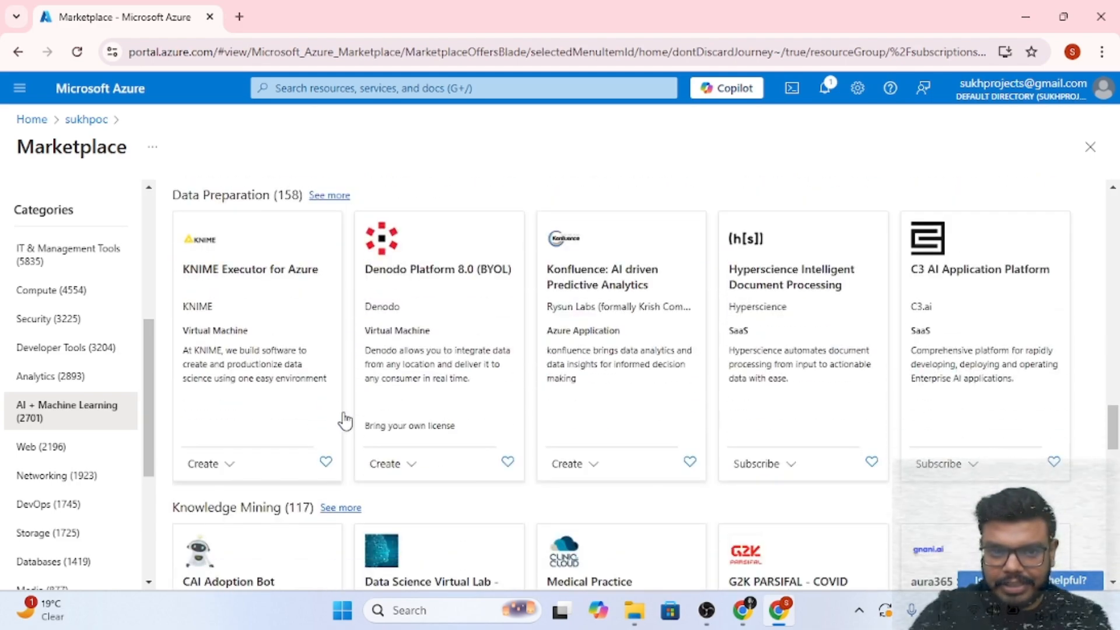
scroll(339, 388, "up", 5)
scroll(343, 384, "down", 8)
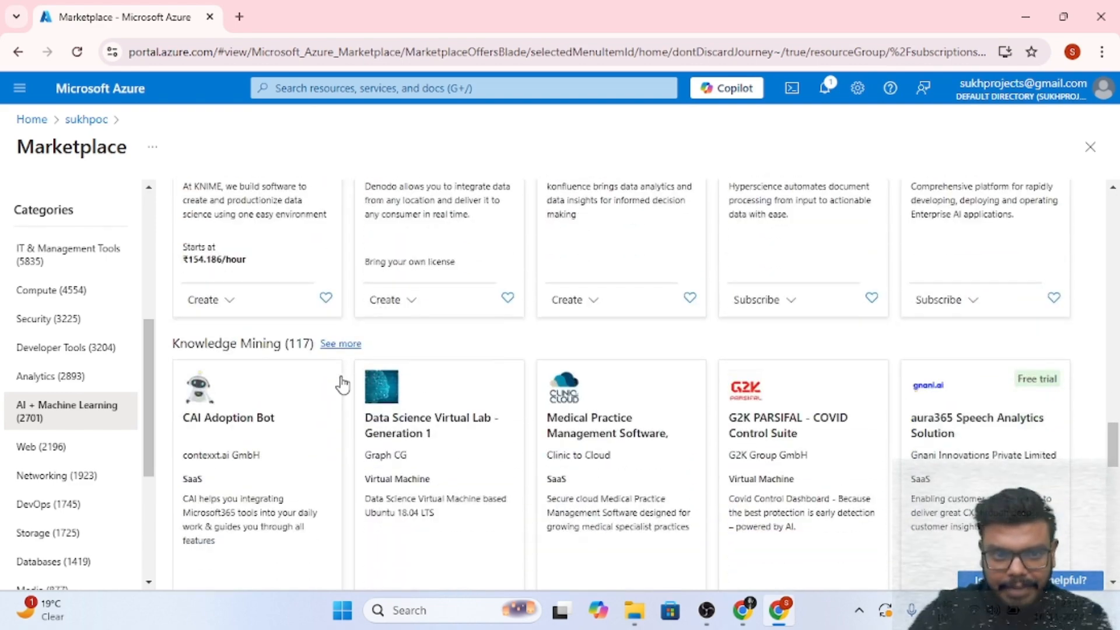
scroll(343, 385, "up", 20)
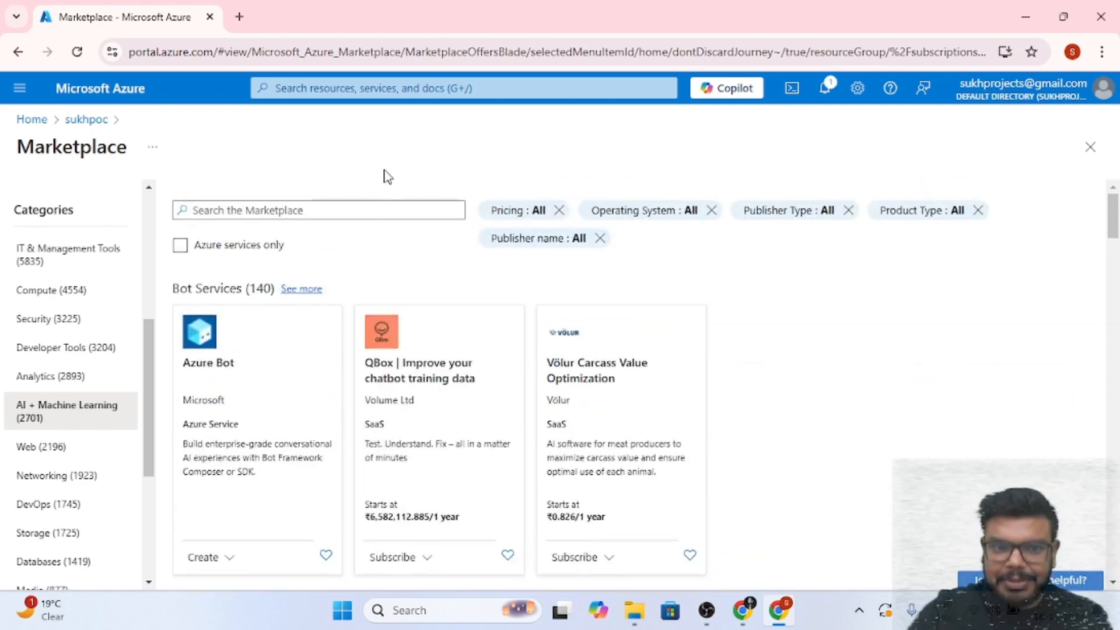
Go to the Azure OpenAI service from the recent services and start creating a new Azure OpenAI resource
left_click(430, 86)
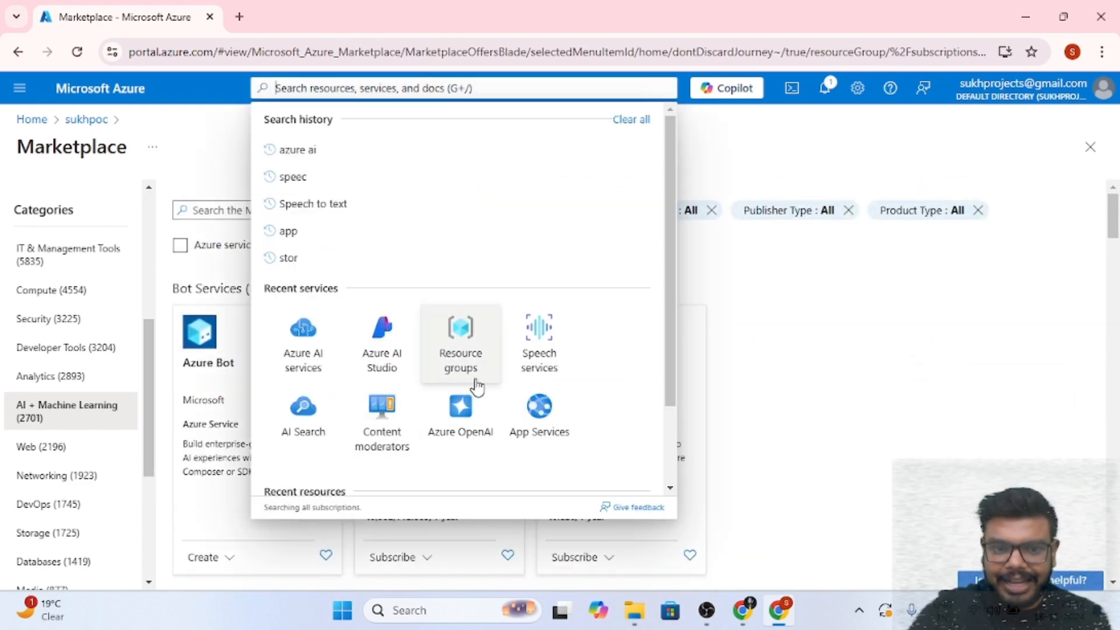
left_click(462, 410)
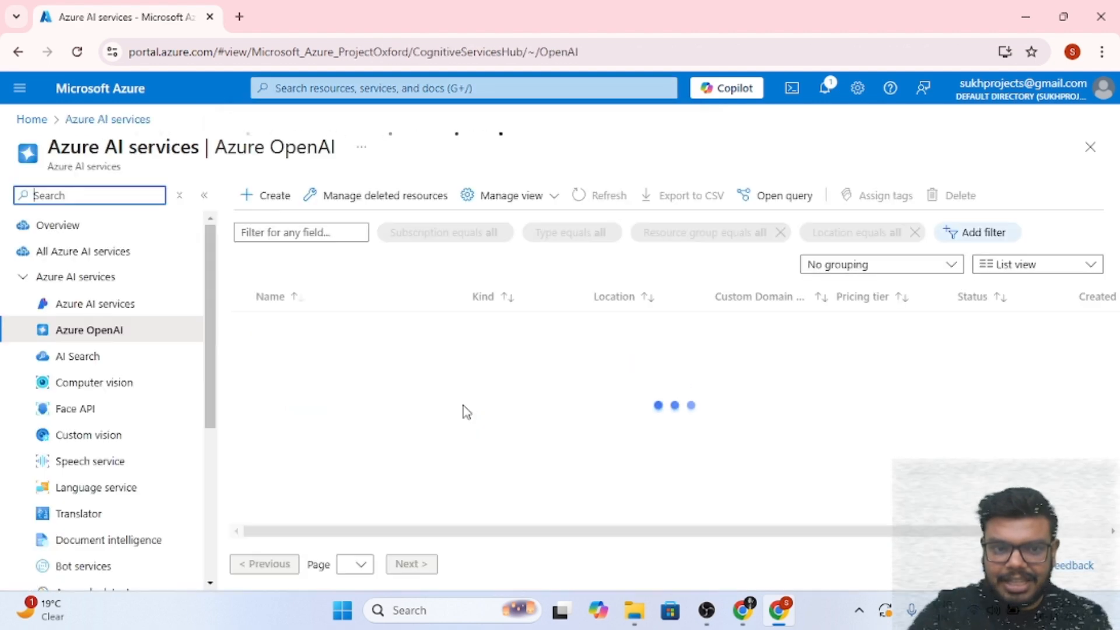
left_click_drag(215, 148, 366, 162)
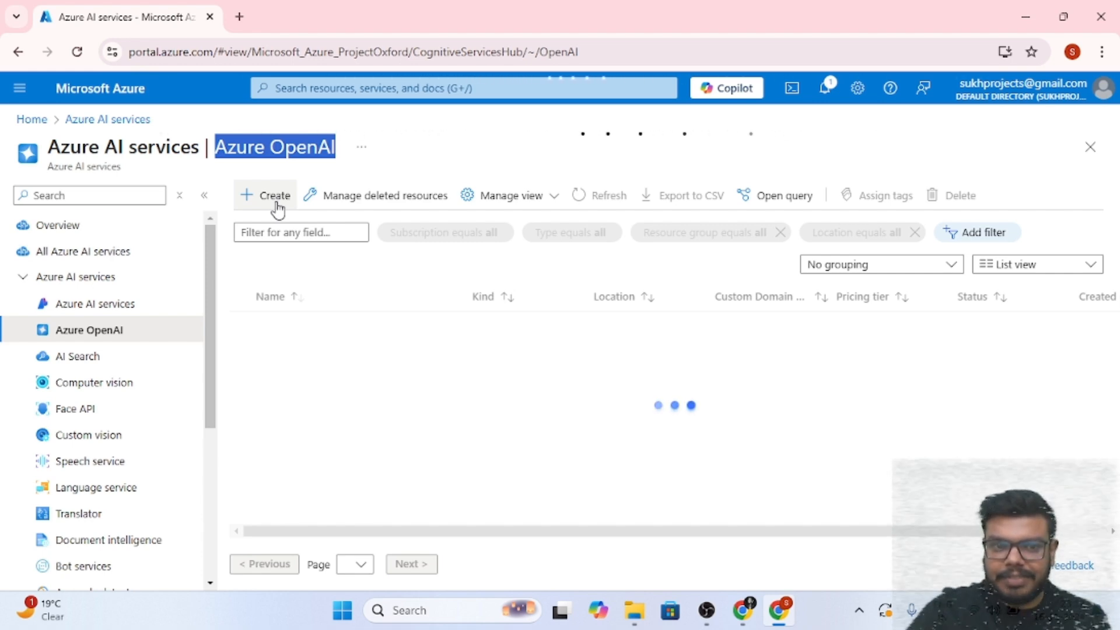
left_click(350, 313)
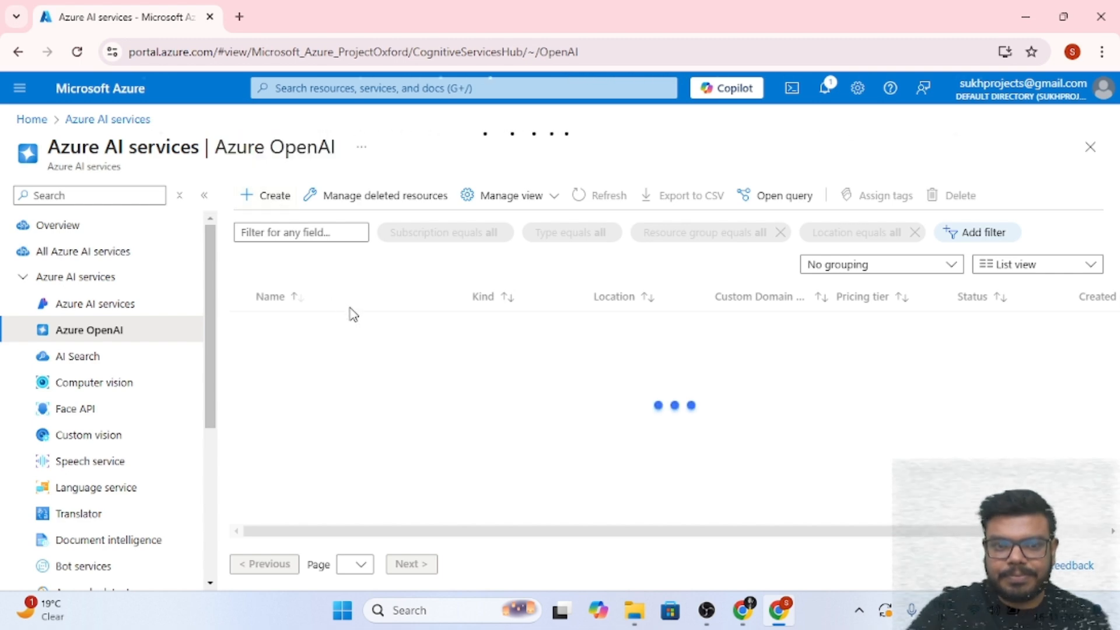
left_click(275, 195)
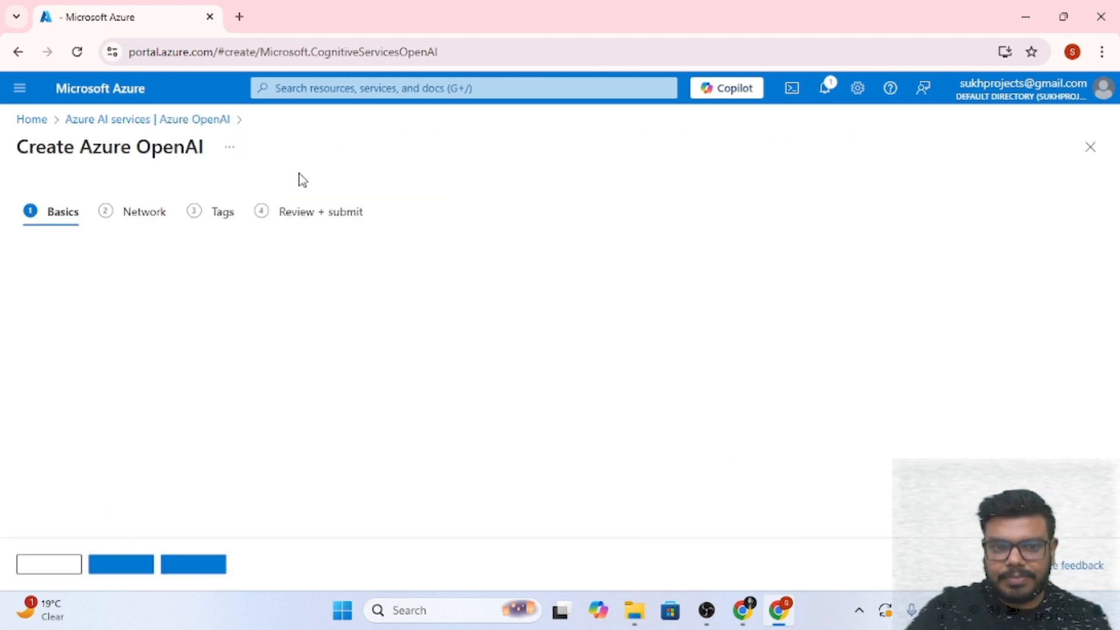
Set the resource group of the new Azure OpenAI resource to sukhpoc
scroll(273, 337, "down", 3)
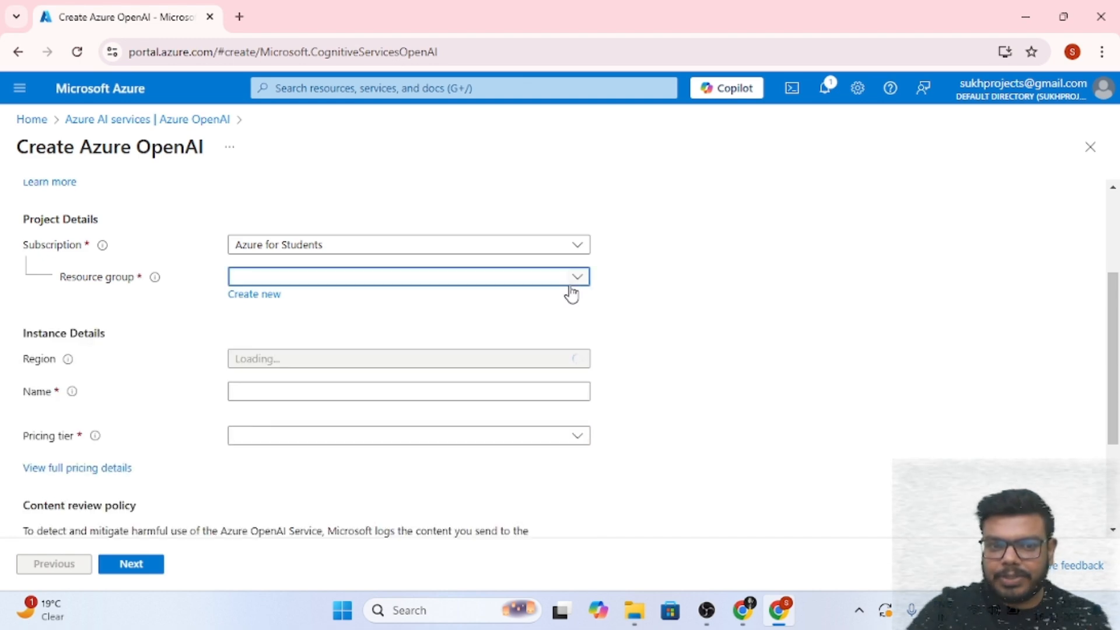
left_click(573, 284)
left_click(465, 363)
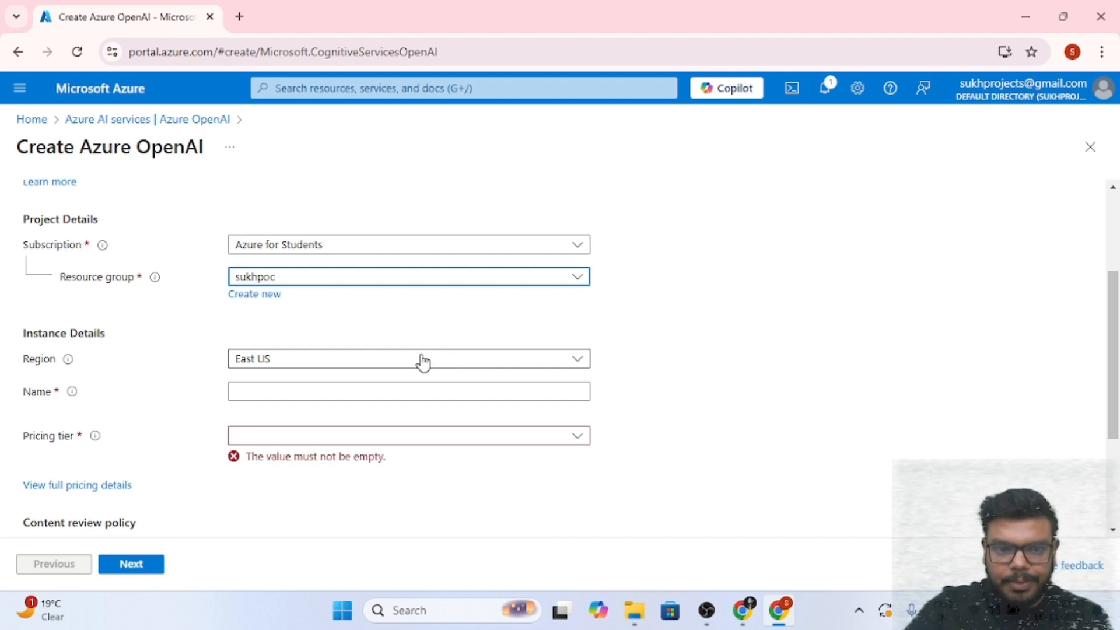
Filter the region list with IND and set the region to South India
scroll(385, 362, "down", 1)
left_click(477, 288)
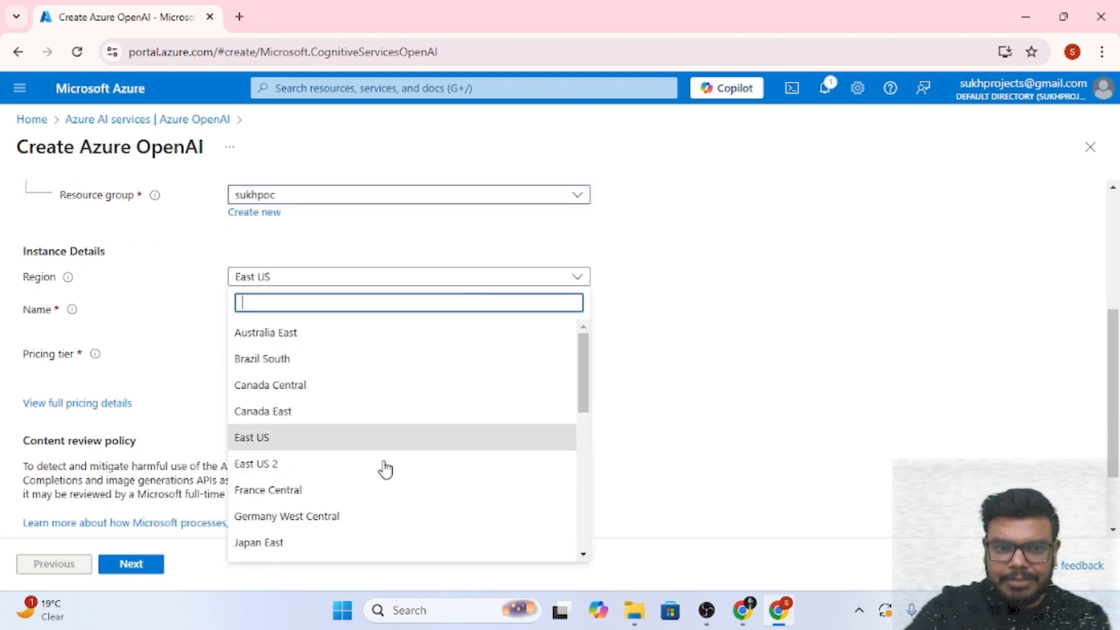
scroll(334, 493, "down", 3)
scroll(337, 495, "down", 5)
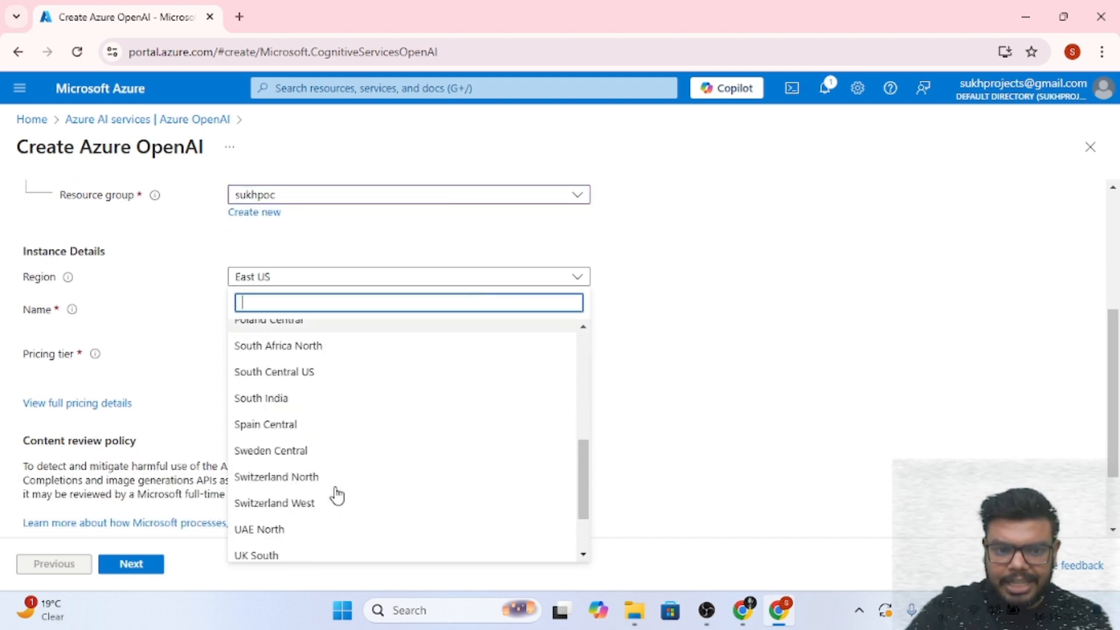
scroll(337, 496, "up", 7)
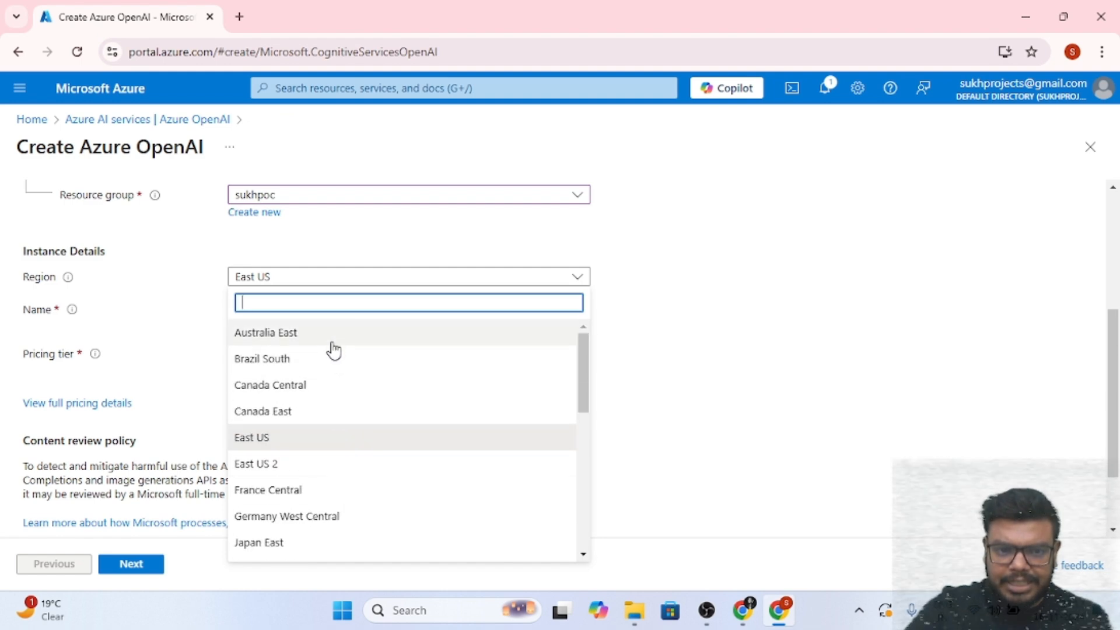
type("IND")
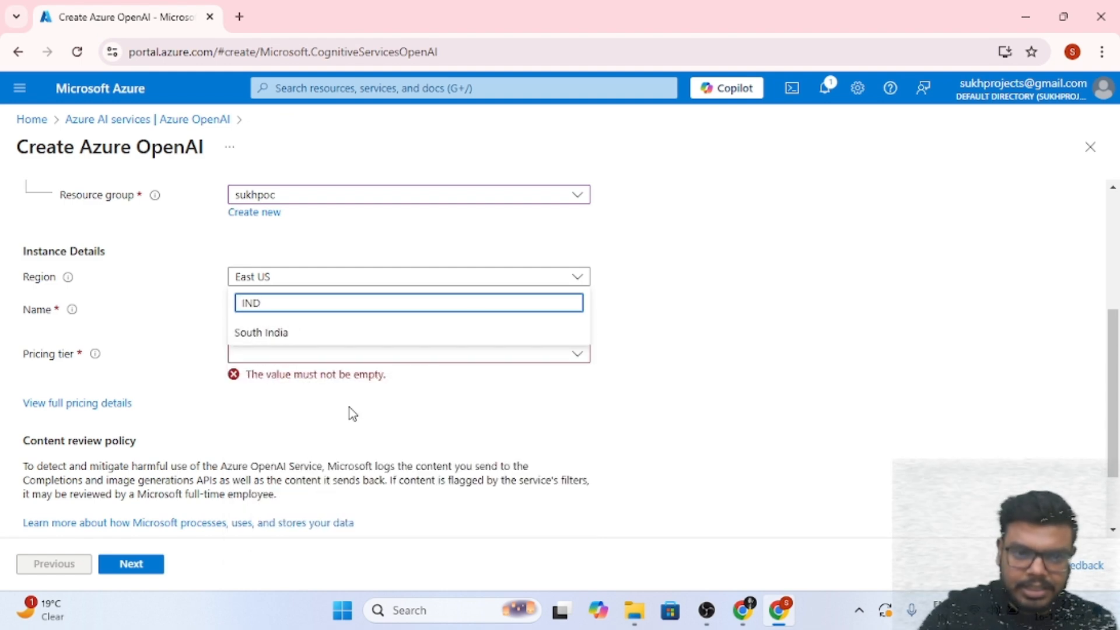
left_click(471, 333)
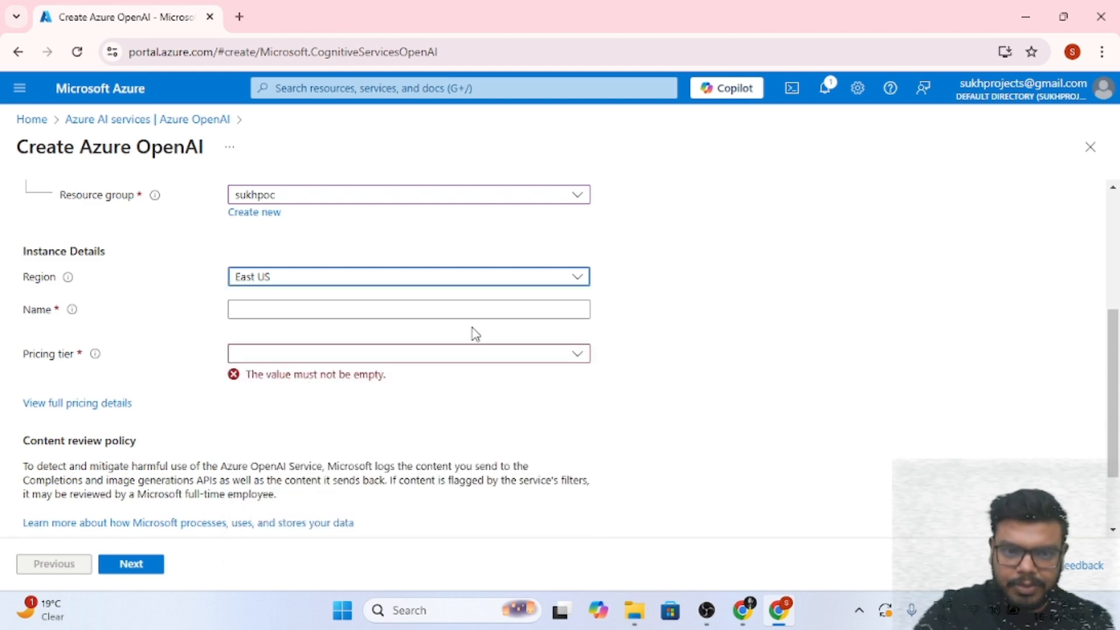
Name the resource mybotsdfsd and choose the Standard S0 pricing tier
left_click(507, 311)
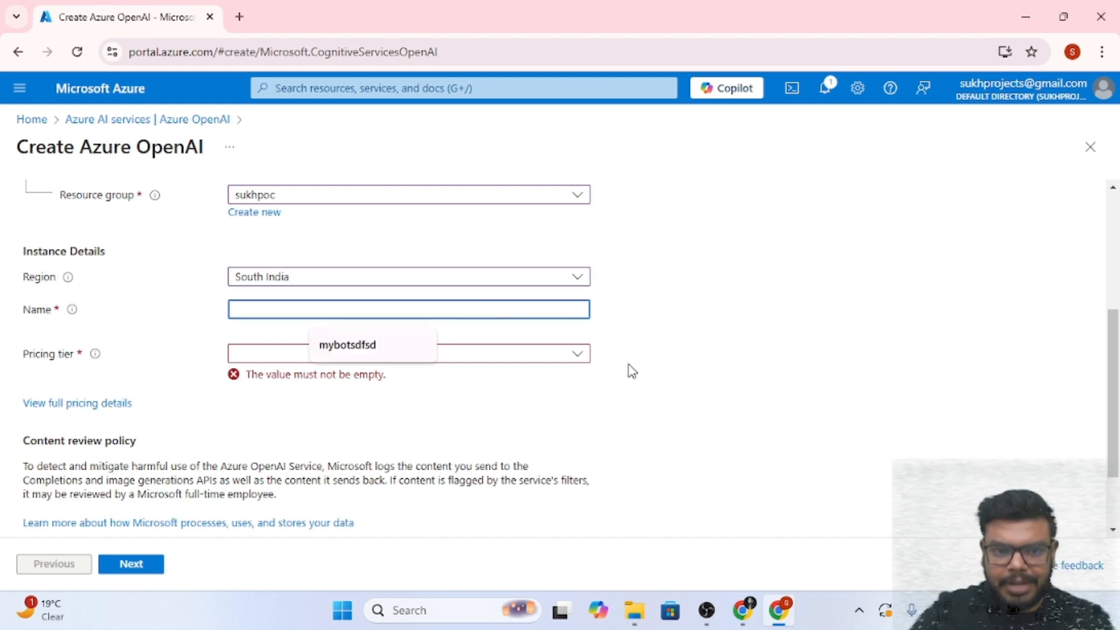
left_click(400, 346)
left_click(429, 354)
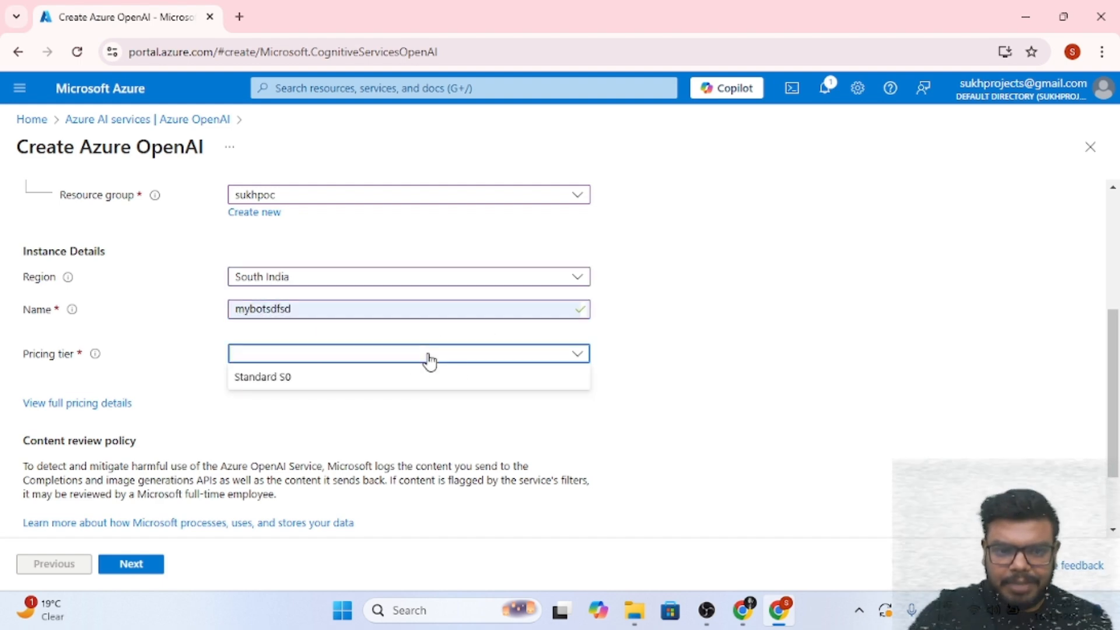
left_click(408, 378)
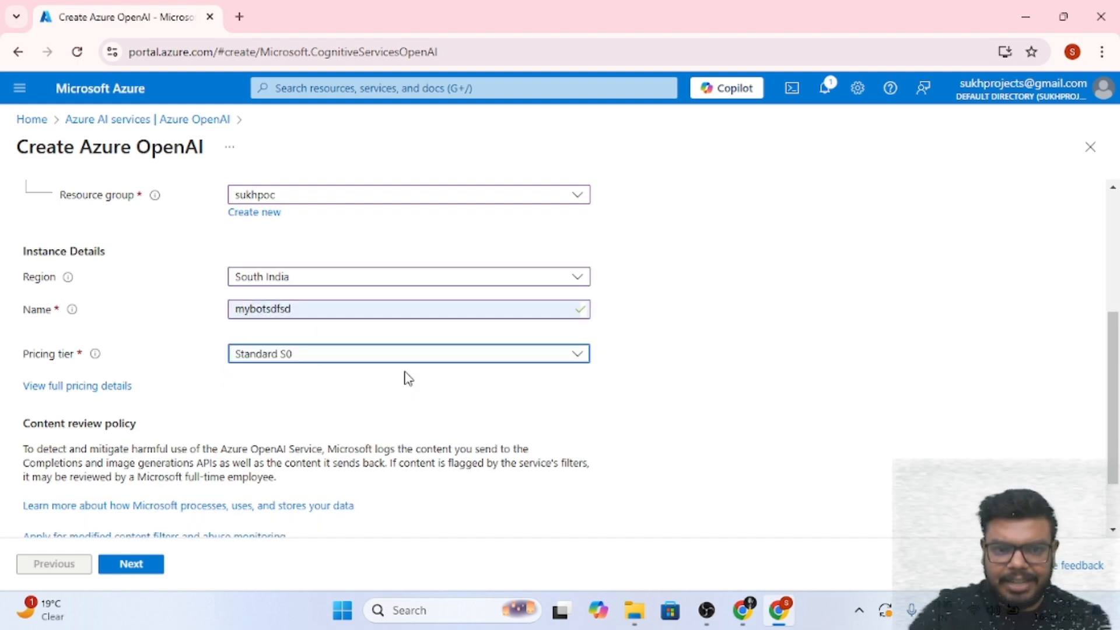
Advance through Network and Tags to Review + submit and create the Azure OpenAI resource
triple_click(259, 309)
scroll(212, 498, "down", 2)
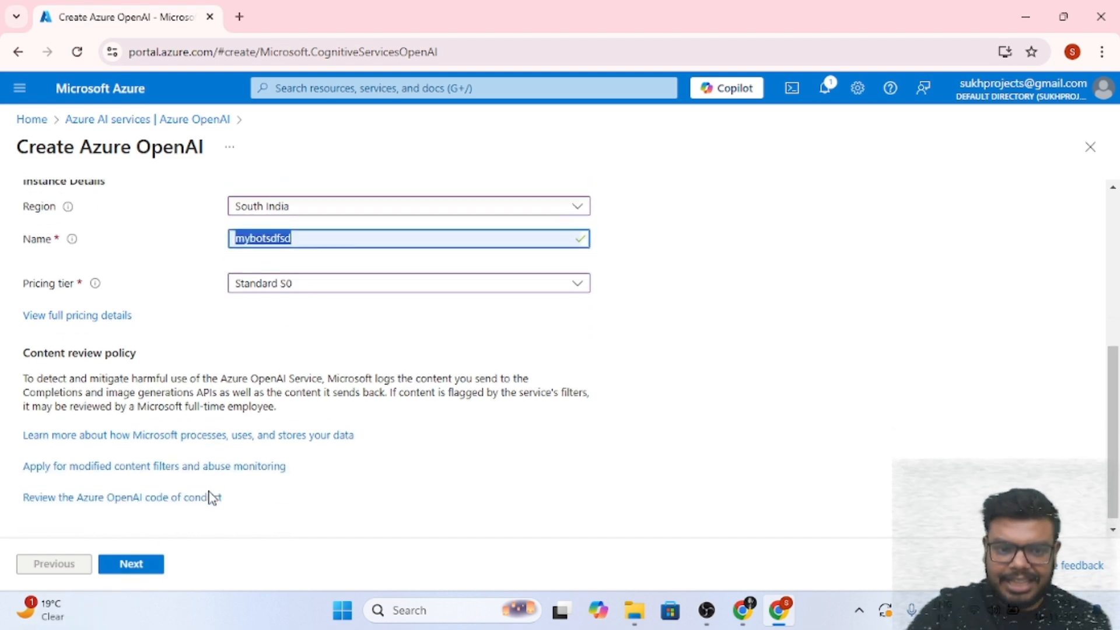
left_click(143, 572)
left_click(143, 571)
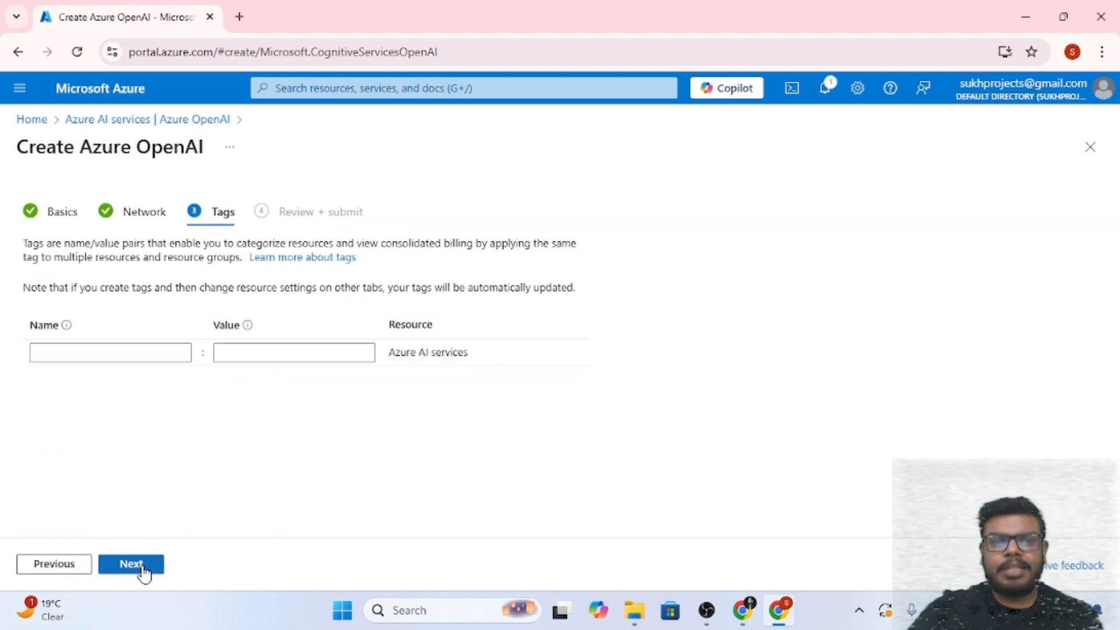
left_click(143, 571)
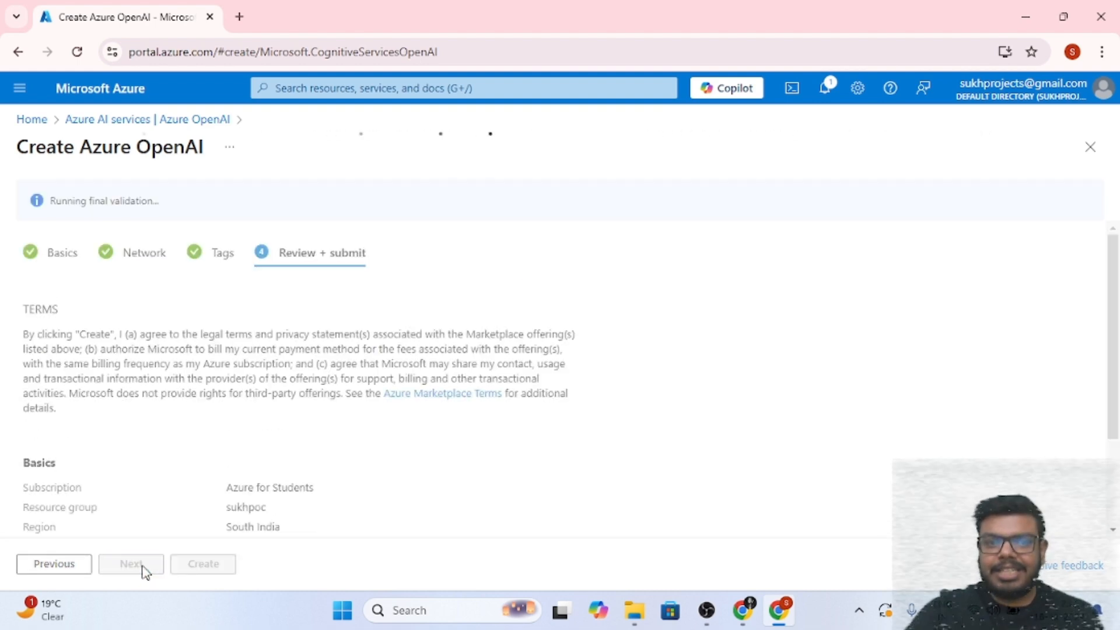
left_click(195, 570)
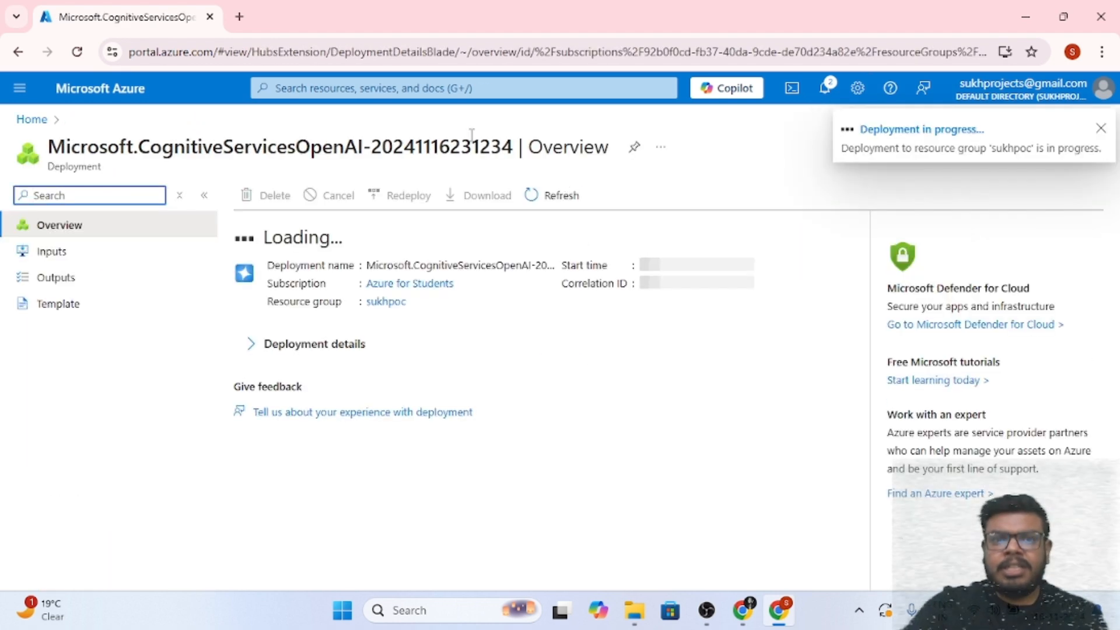
Open Speech services from the recent services and start creating a new Speech service resource
left_click(376, 88)
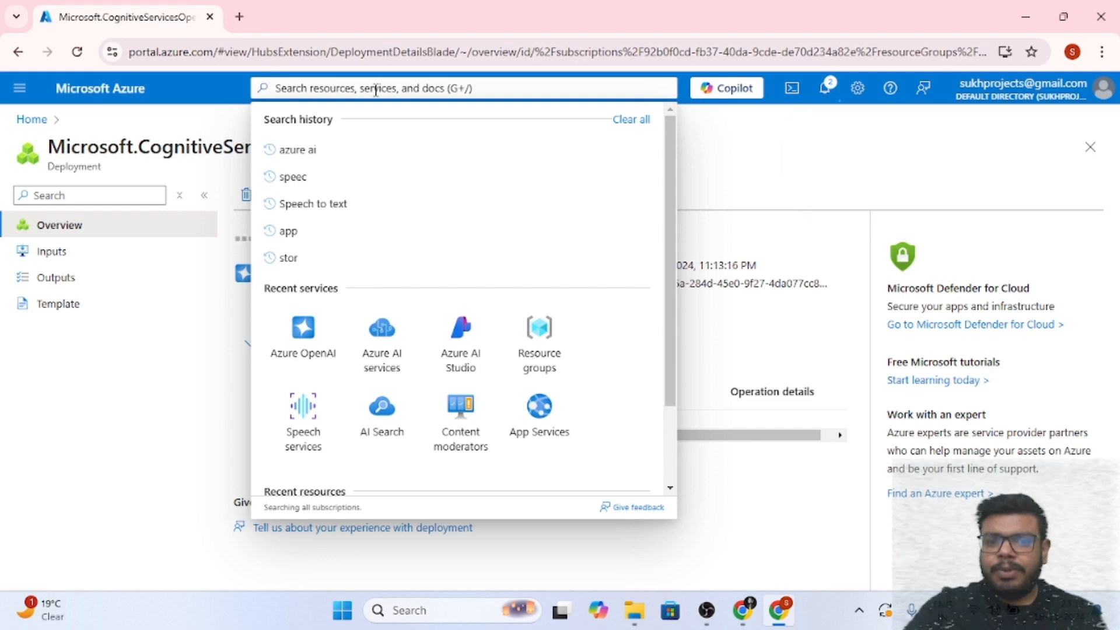
left_click(302, 412)
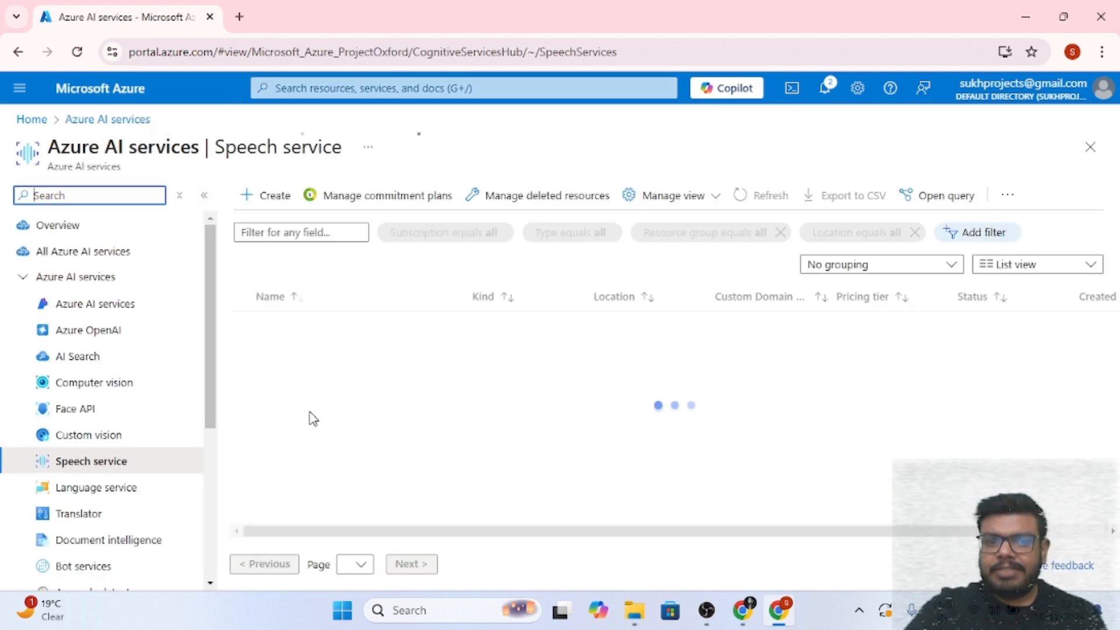
left_click(276, 200)
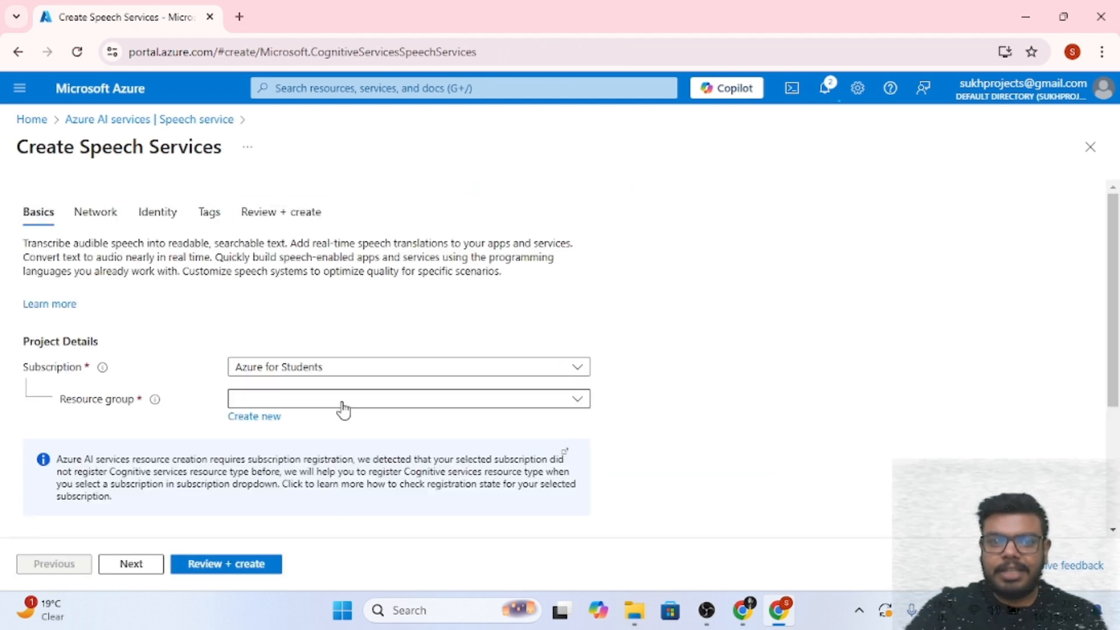
Set the Speech service's resource group to sukhpoc
left_click(342, 396)
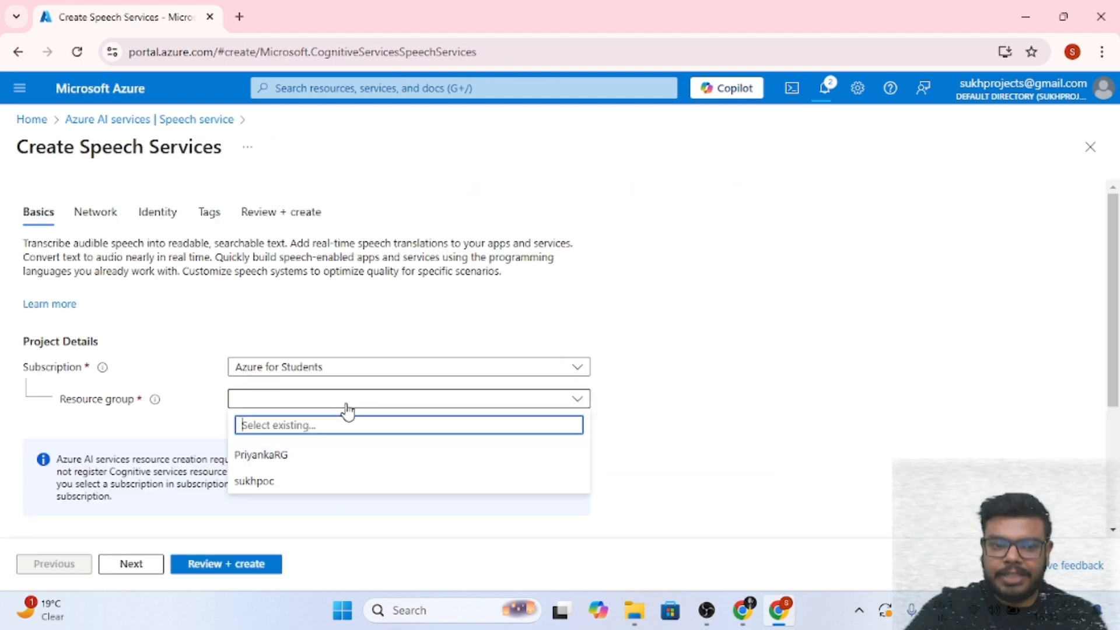
left_click(331, 481)
scroll(334, 458, "down", 3)
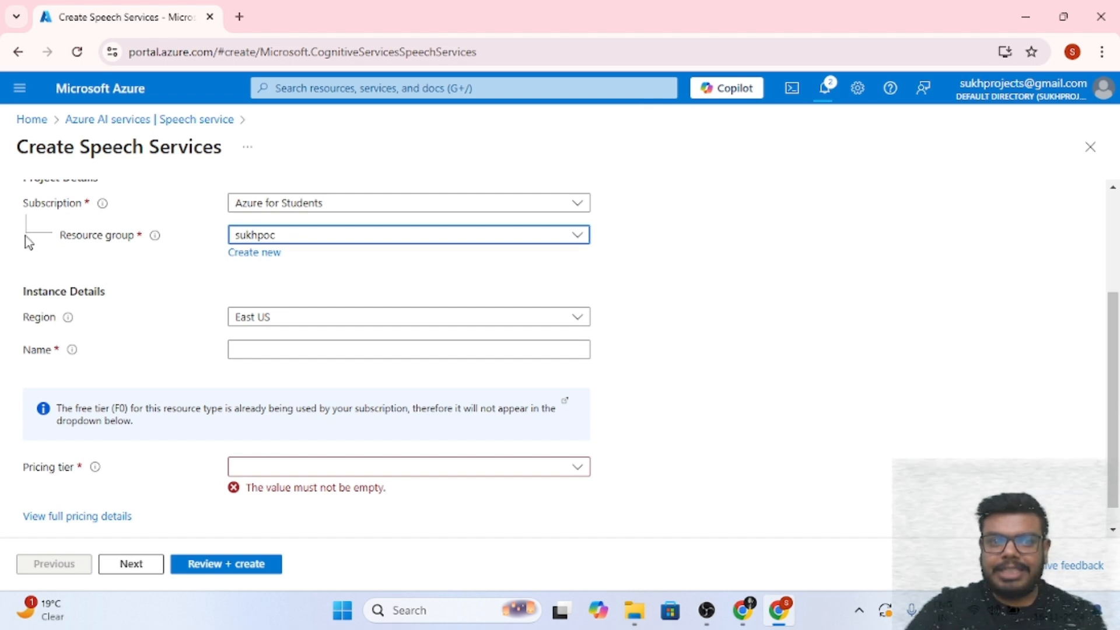
Filter the region list with IND and set the region to Central India
left_click(299, 318)
scroll(315, 438, "down", 3)
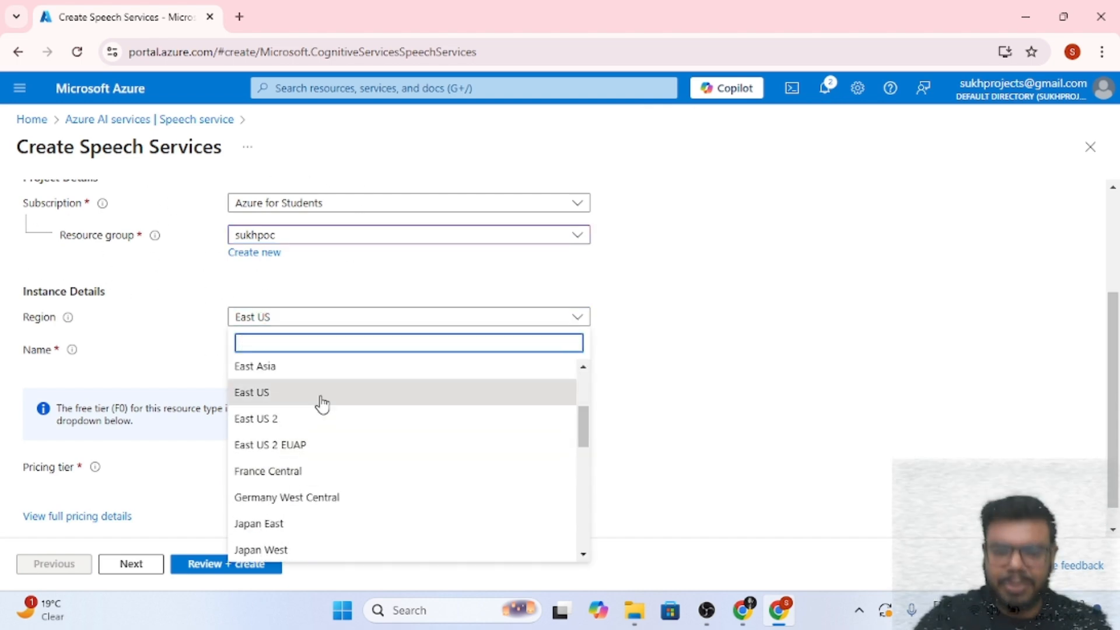
type("INDIA")
left_click(342, 376)
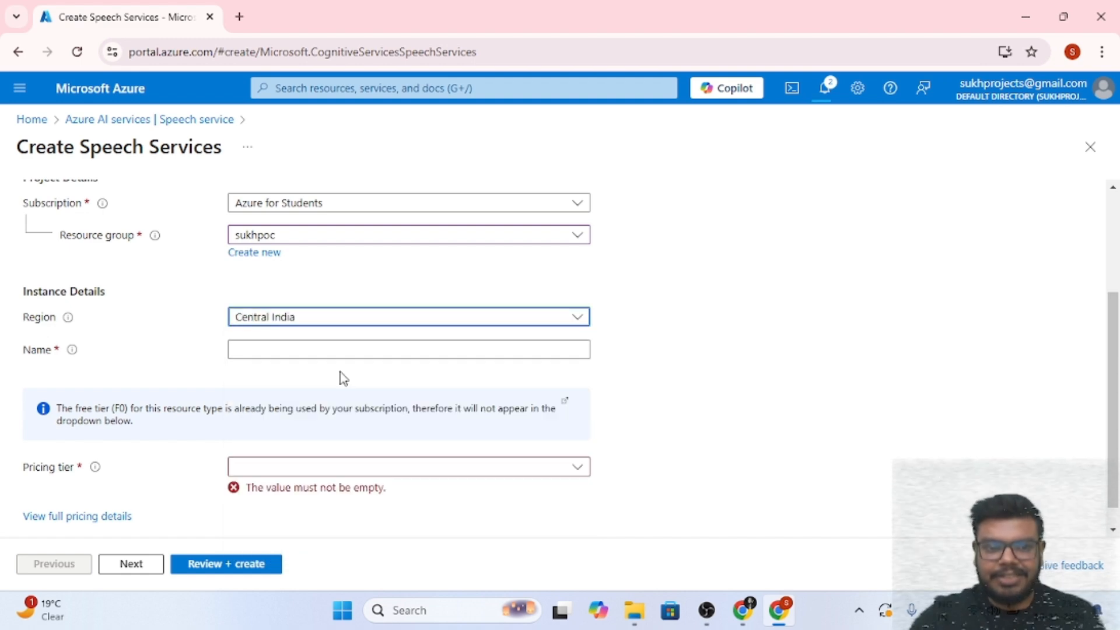
Name the Speech resource speechservicesukhpoc and choose the Free F0 pricing tier
left_click(349, 405)
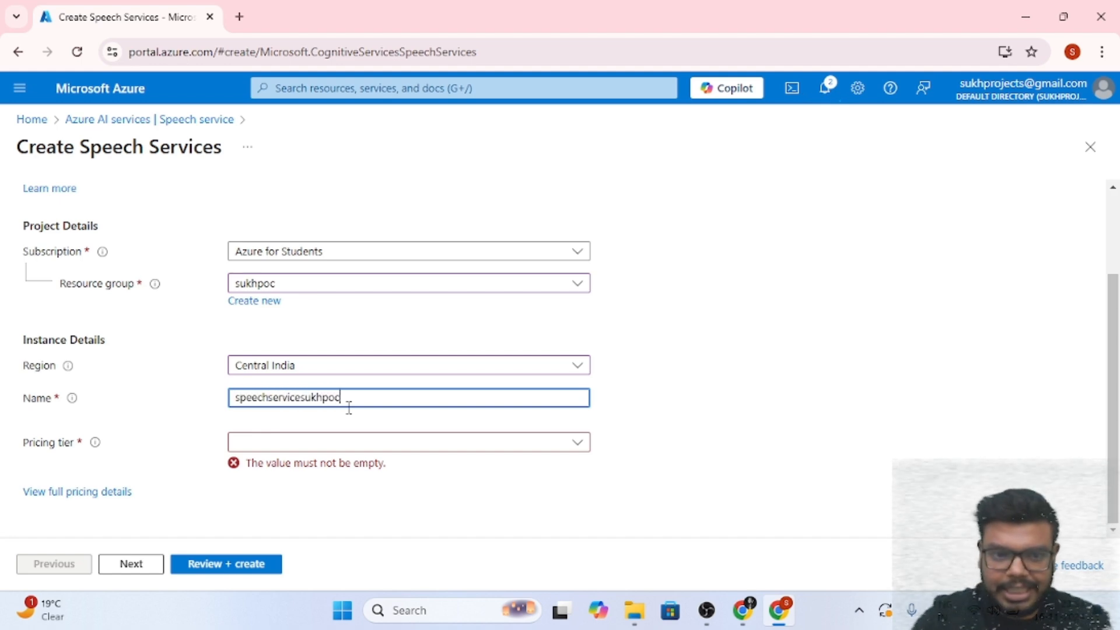
left_click(437, 448)
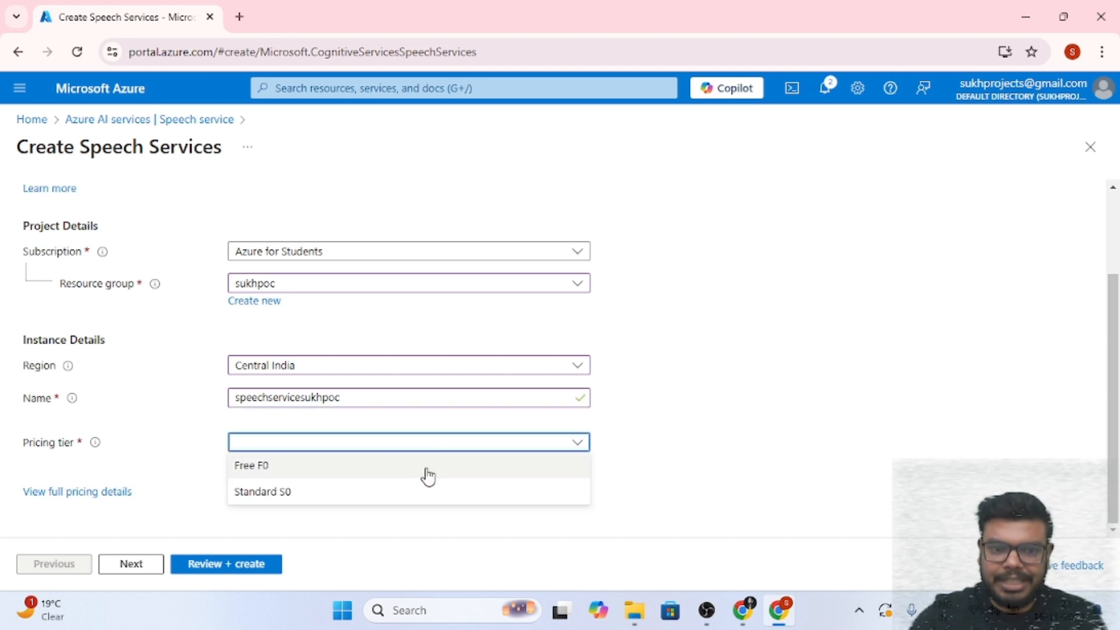
left_click(410, 475)
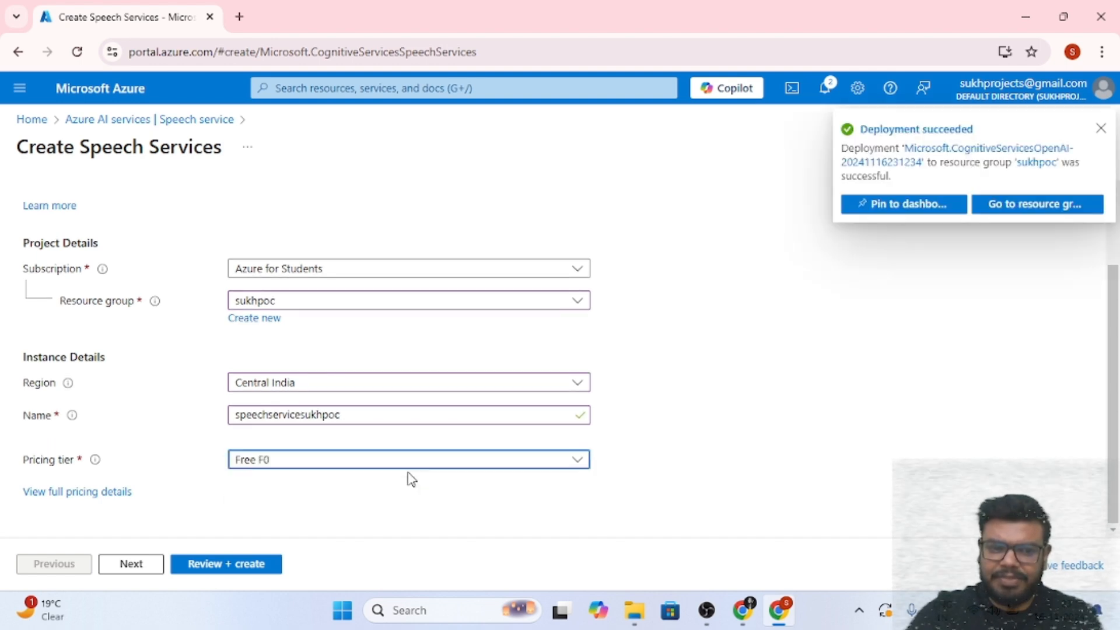
Go to Review + create and create the Speech service resource
left_click(213, 566)
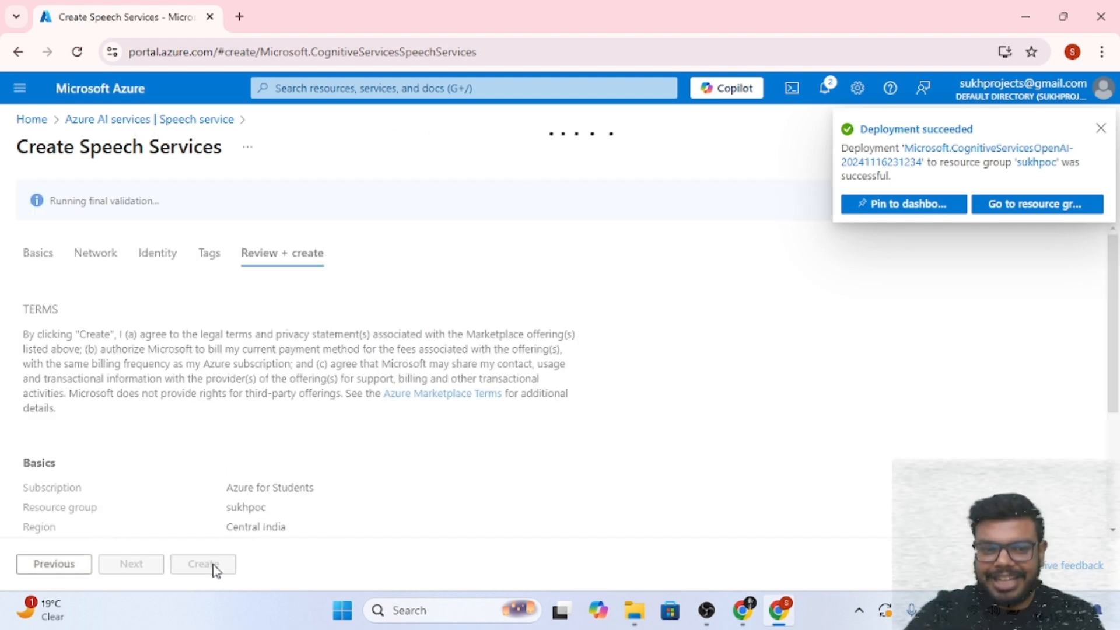
left_click(210, 564)
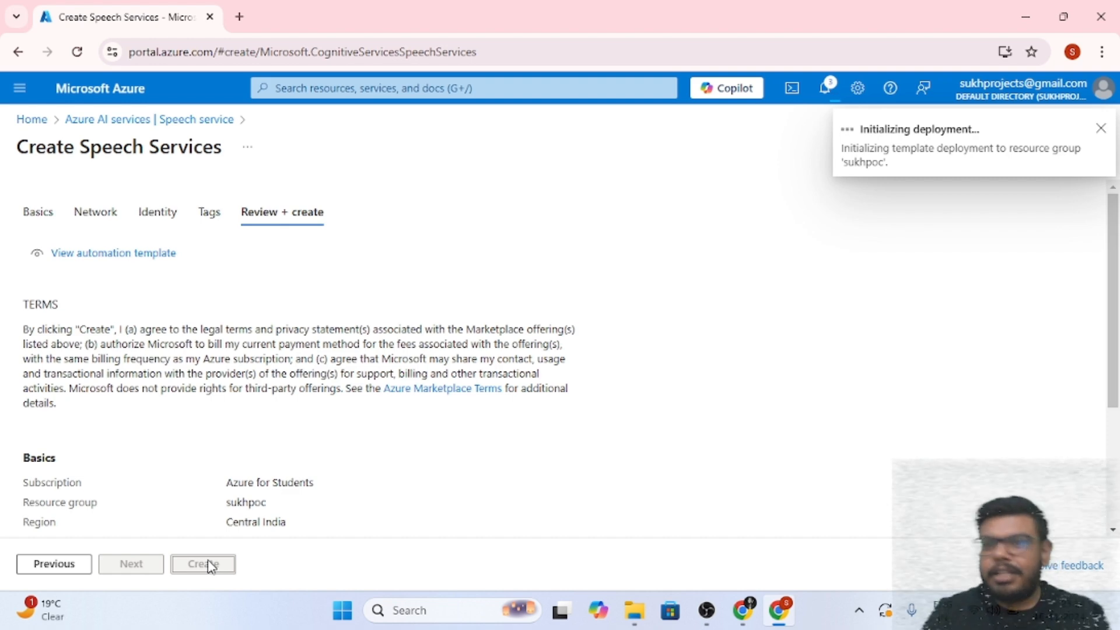
Check the deployment notifications, then return home and open the sukhpoc resource group
left_click(834, 86)
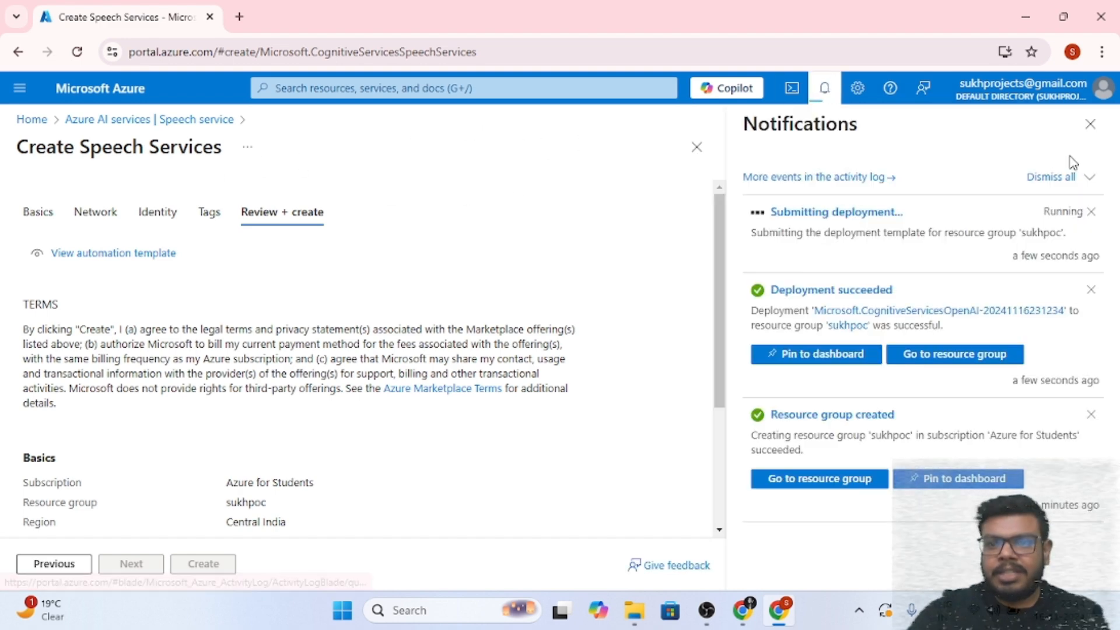
left_click(1090, 124)
left_click(32, 120)
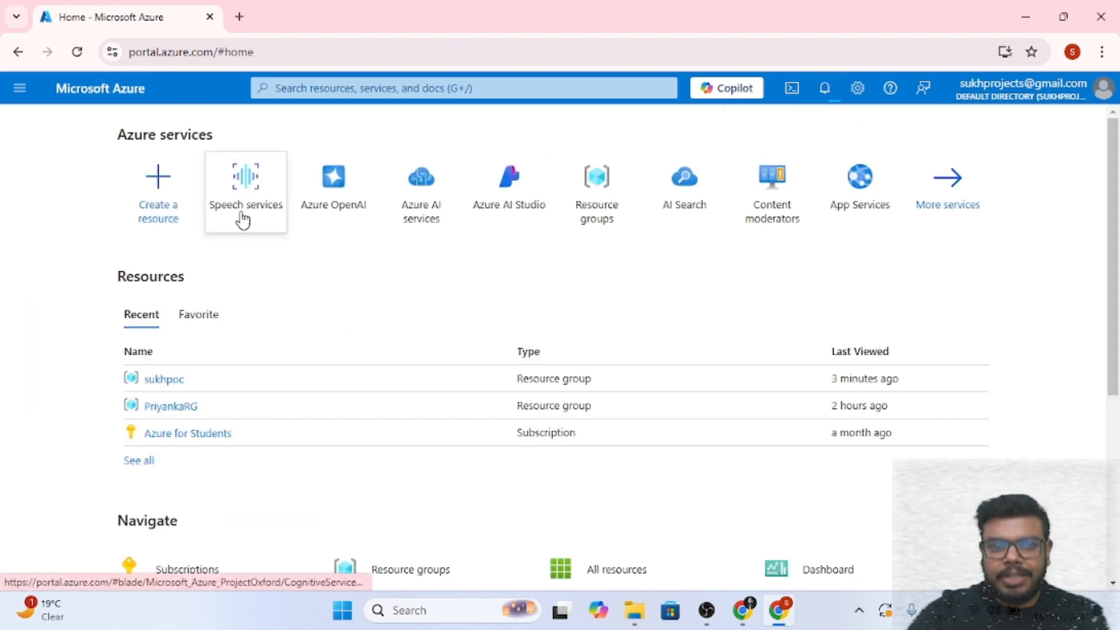
left_click(170, 380)
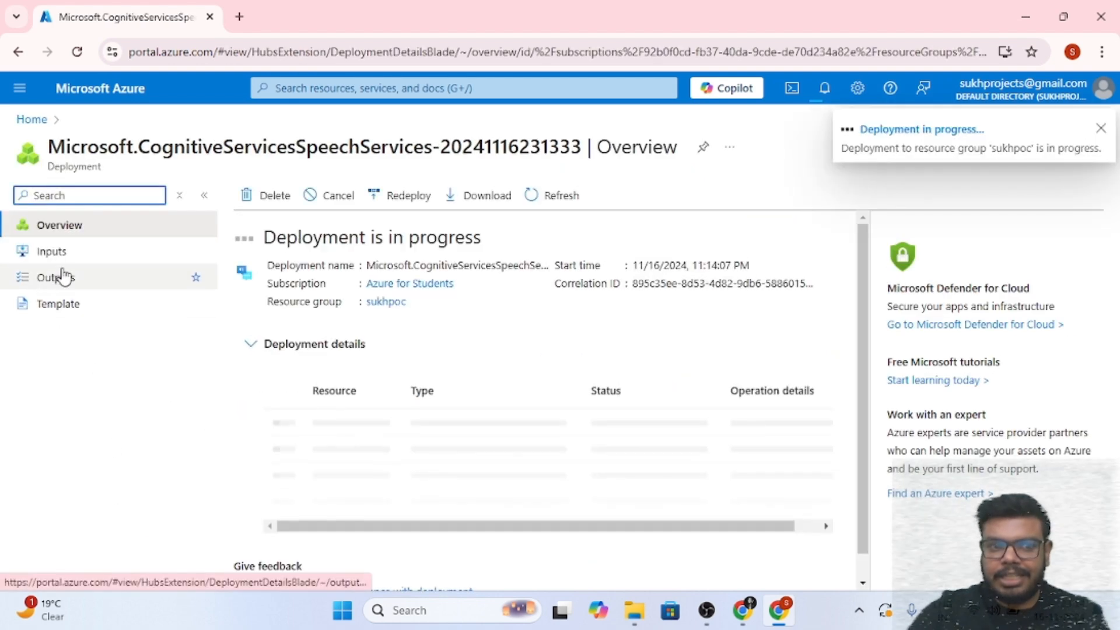
left_click(33, 120)
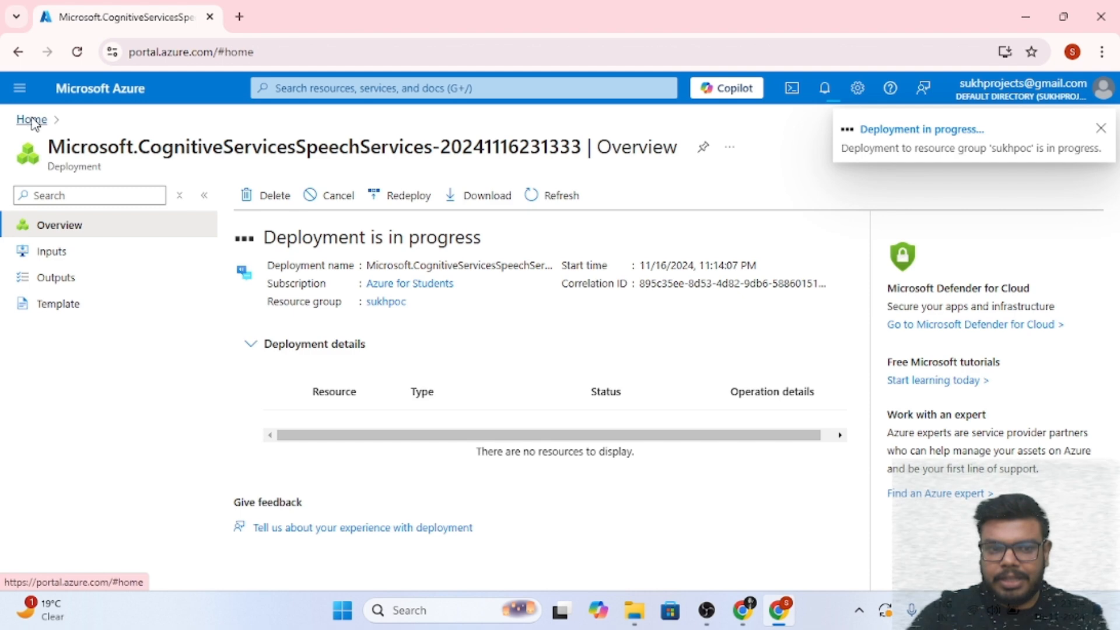
left_click(156, 377)
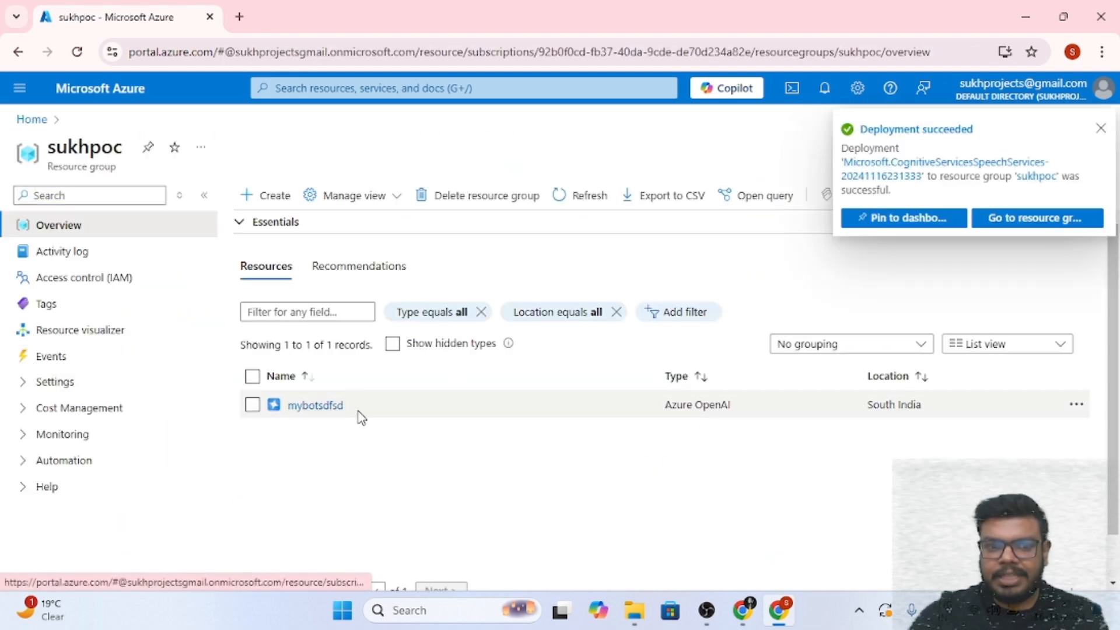
Open the mybotsdfsd Azure OpenAI resource from the resource group
right_click(309, 412)
key("Escape")
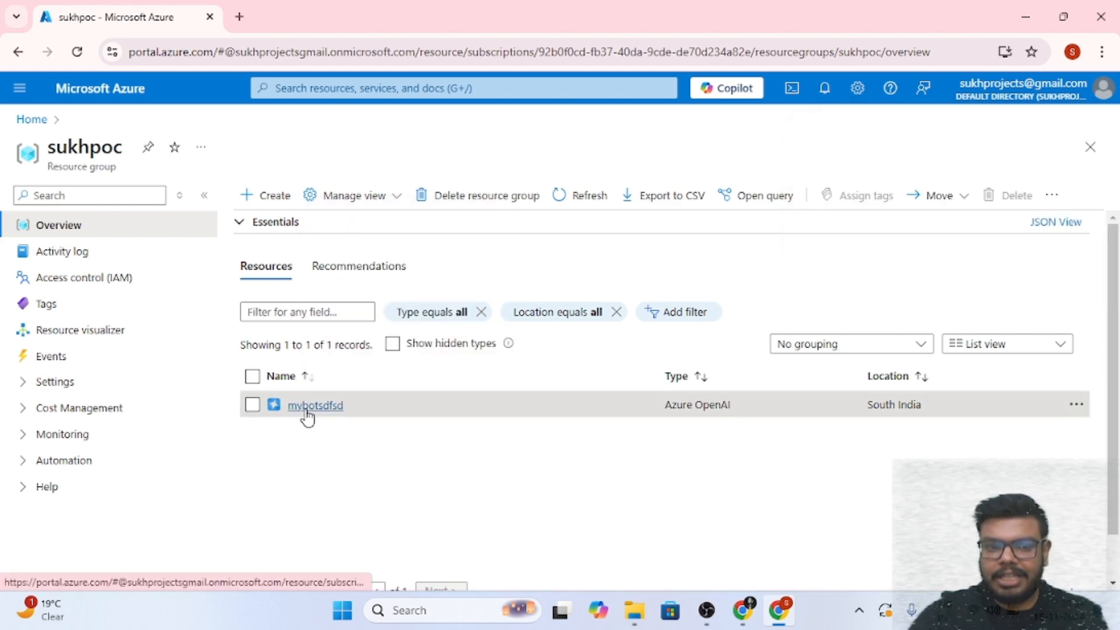
left_click(308, 413)
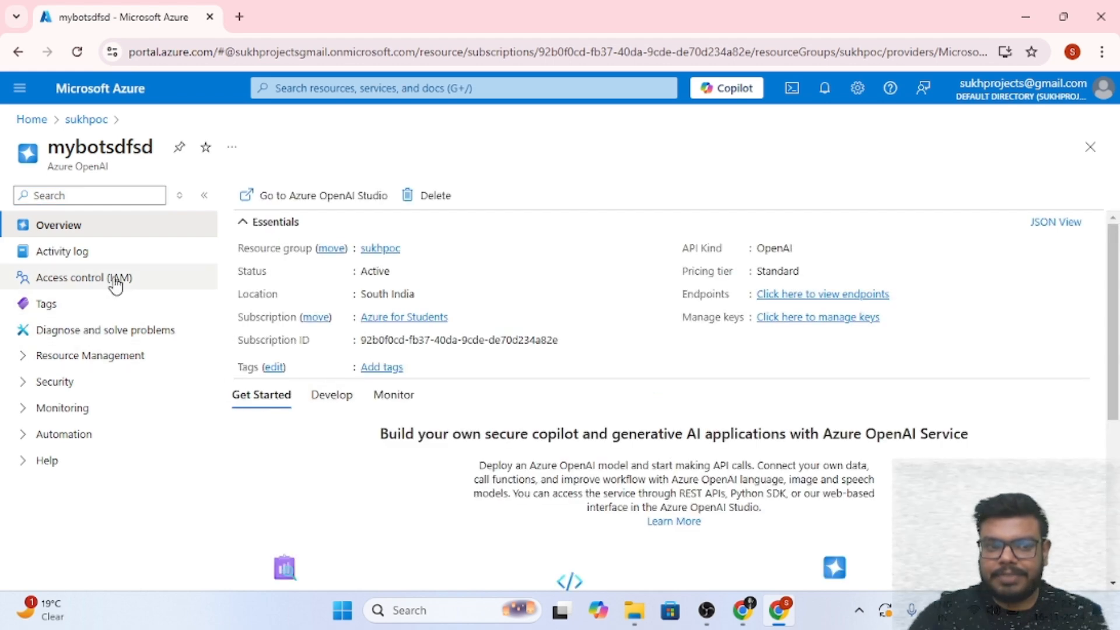
Launch Azure OpenAI Studio from the mybotsdfsd resource overview
scroll(488, 409, "down", 4)
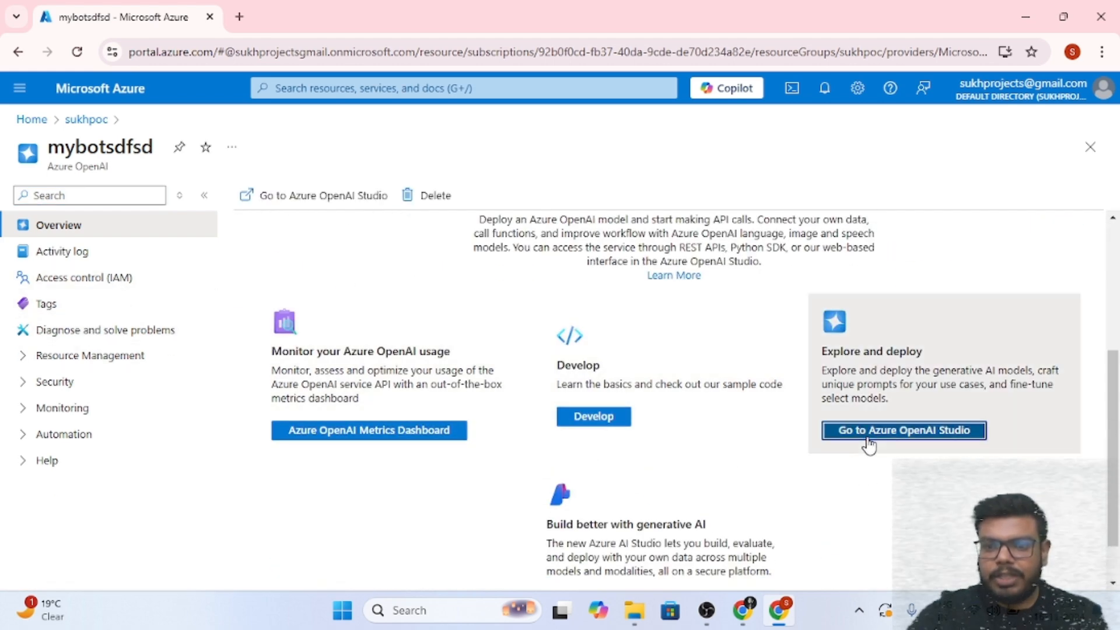
left_click(868, 445)
Return to the sukhpoc resource group in the portal tab and refresh its resource list
left_click(168, 8)
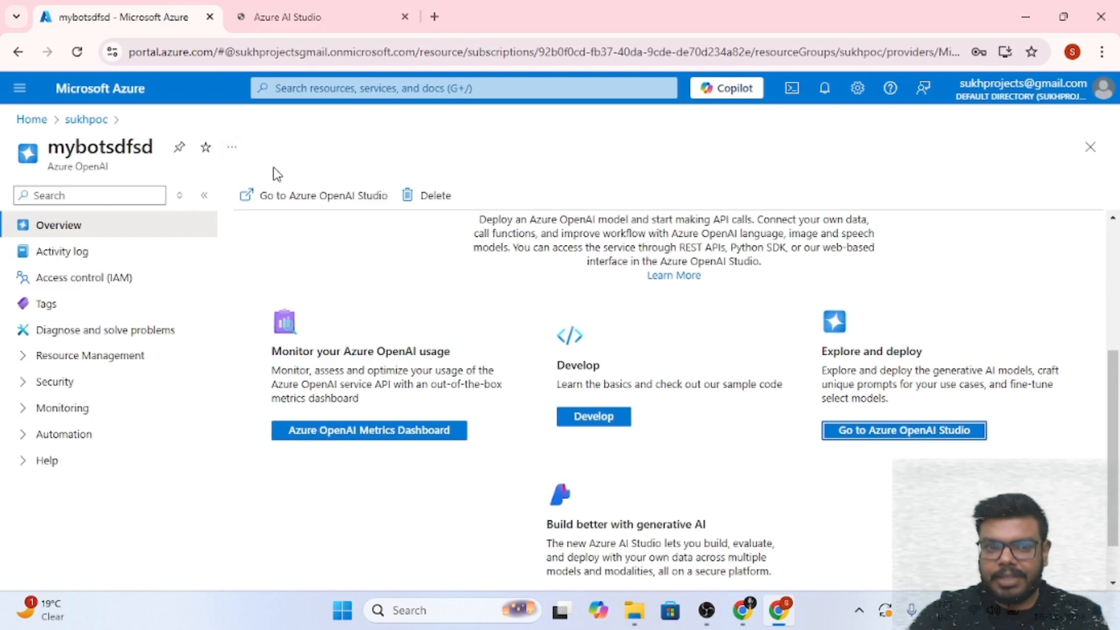
left_click(85, 120)
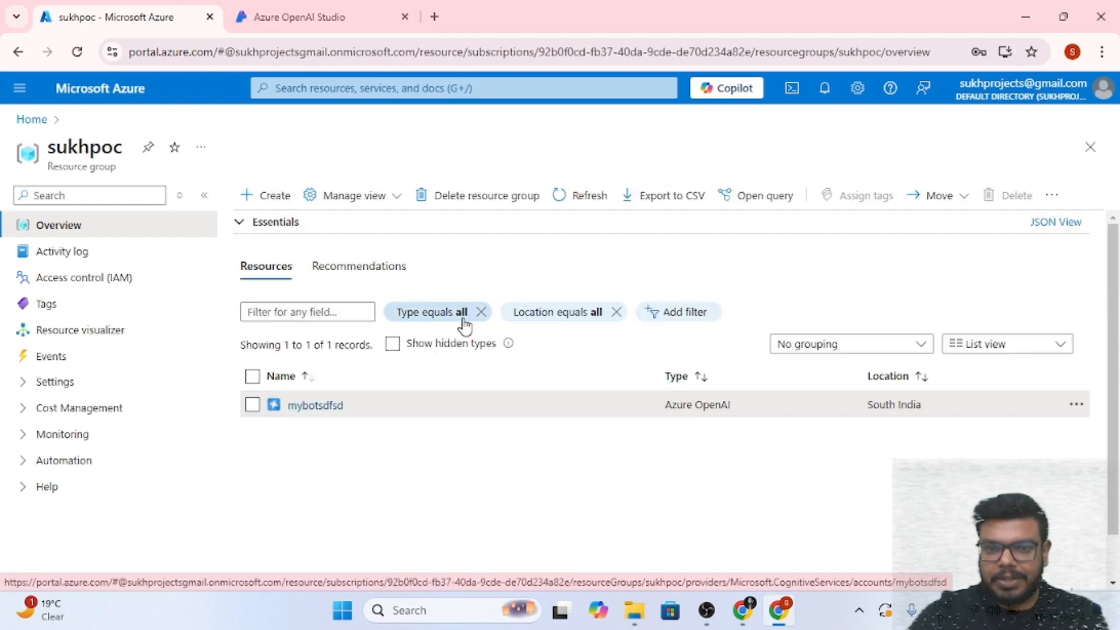
left_click(576, 196)
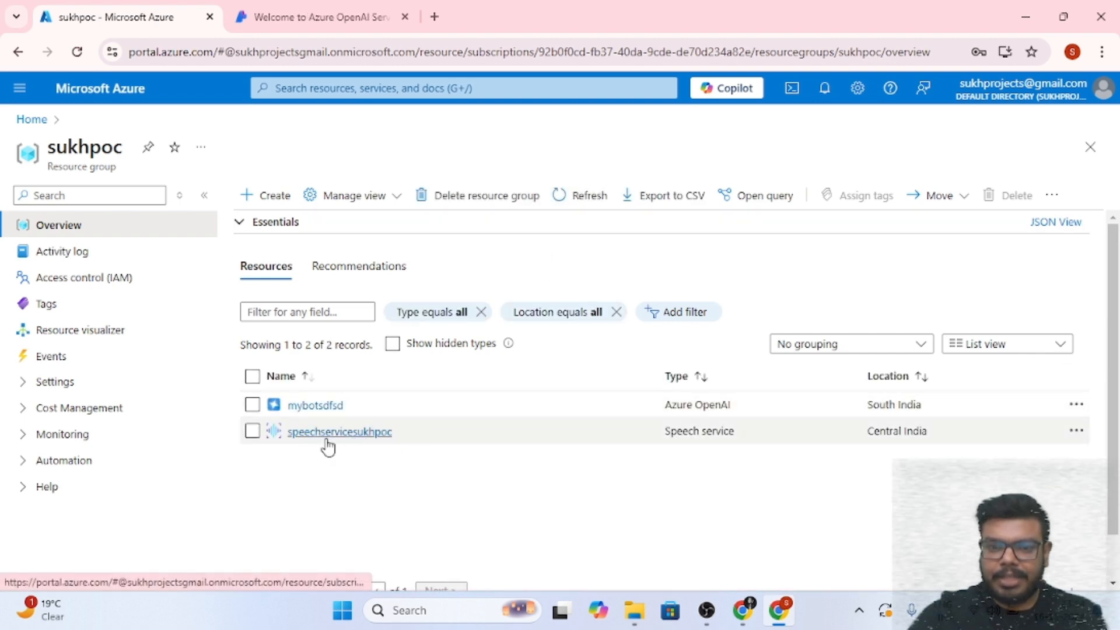
In Azure OpenAI Studio, deploy the gpt-35-turbo base model from Deployments
left_click(376, 8)
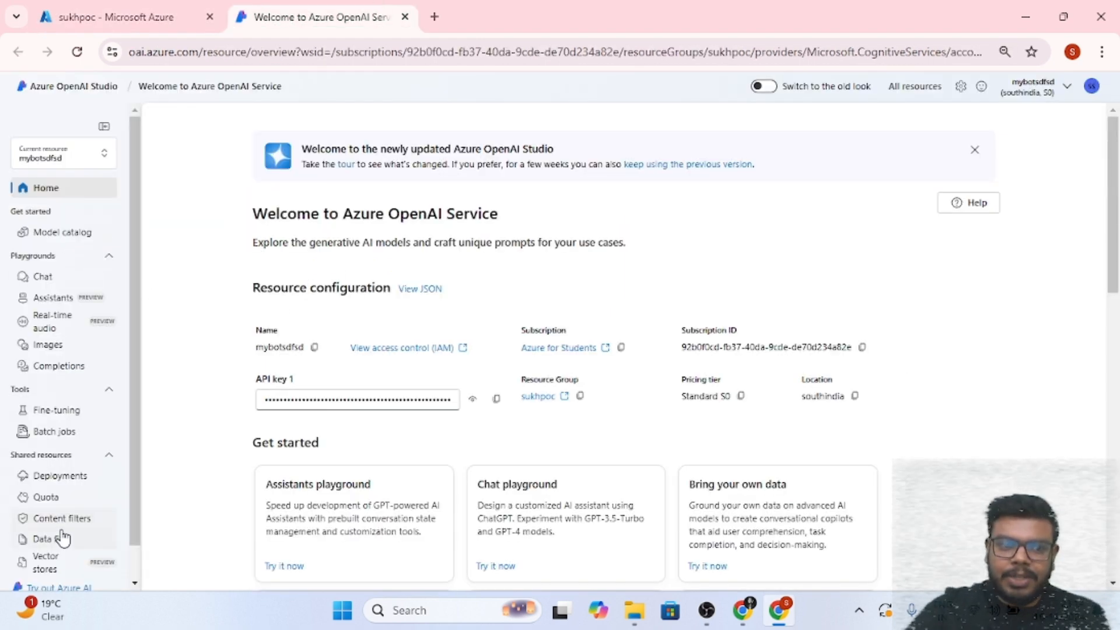
left_click(63, 478)
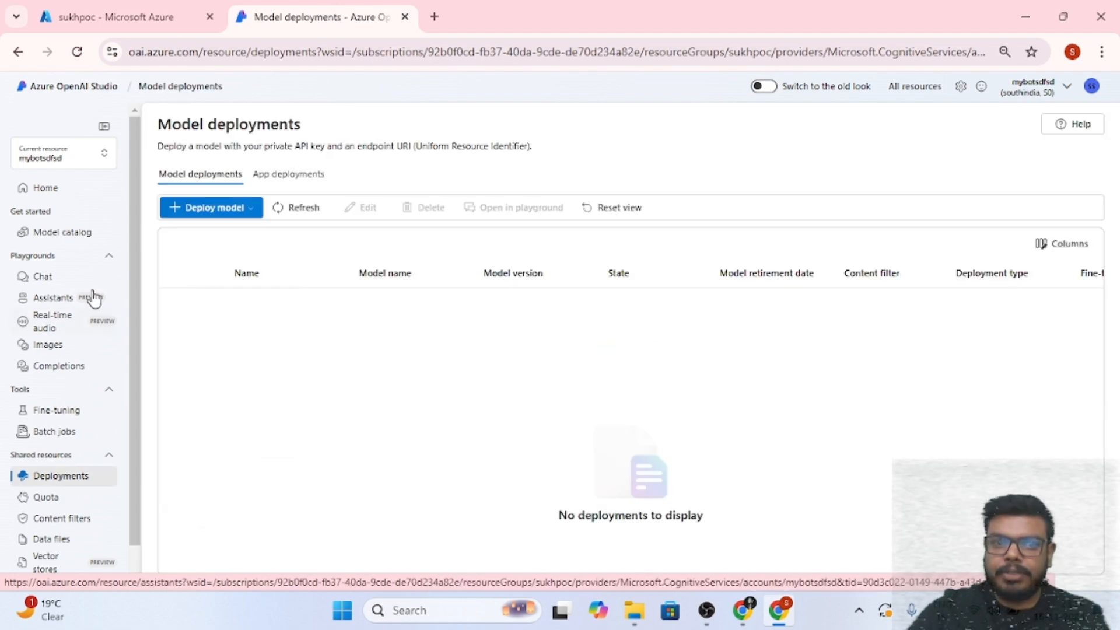
left_click(219, 209)
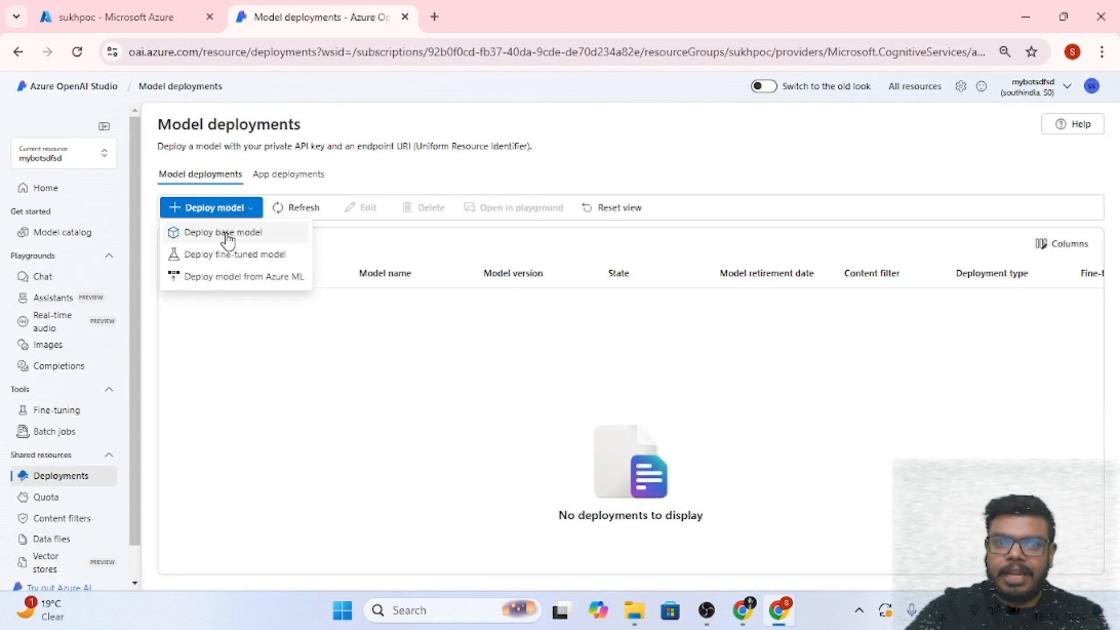
left_click(227, 236)
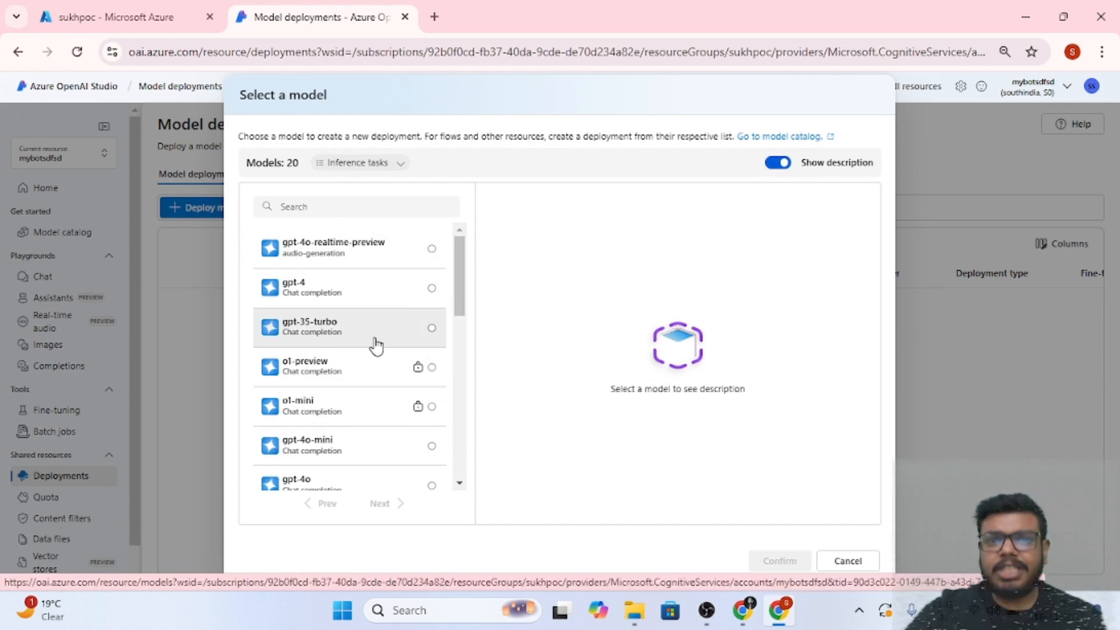
scroll(359, 408, "down", 2)
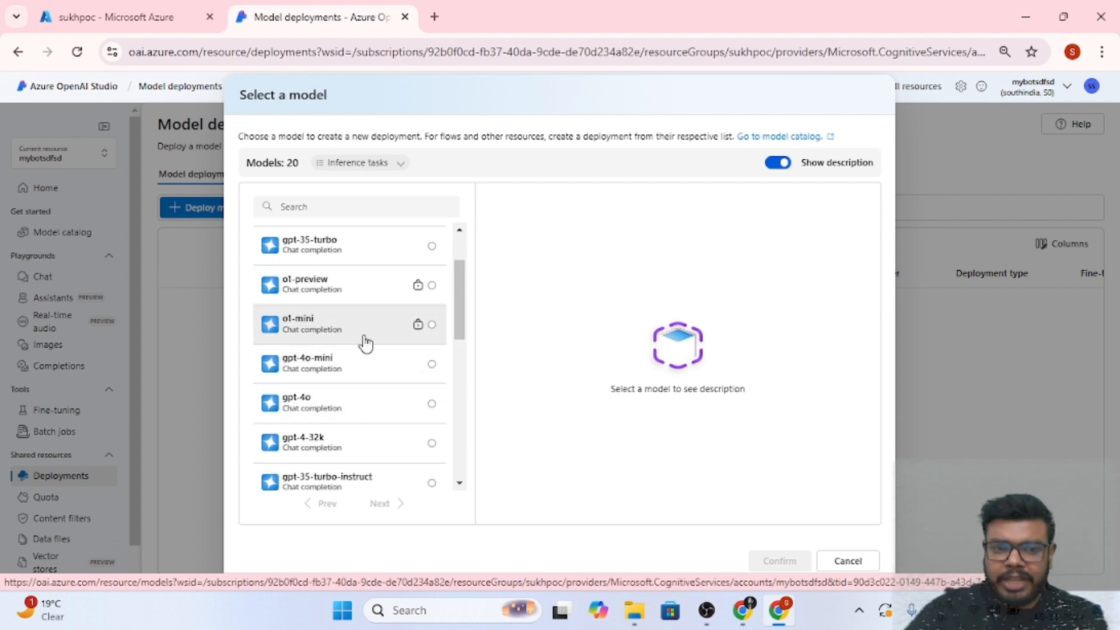
left_click(350, 262)
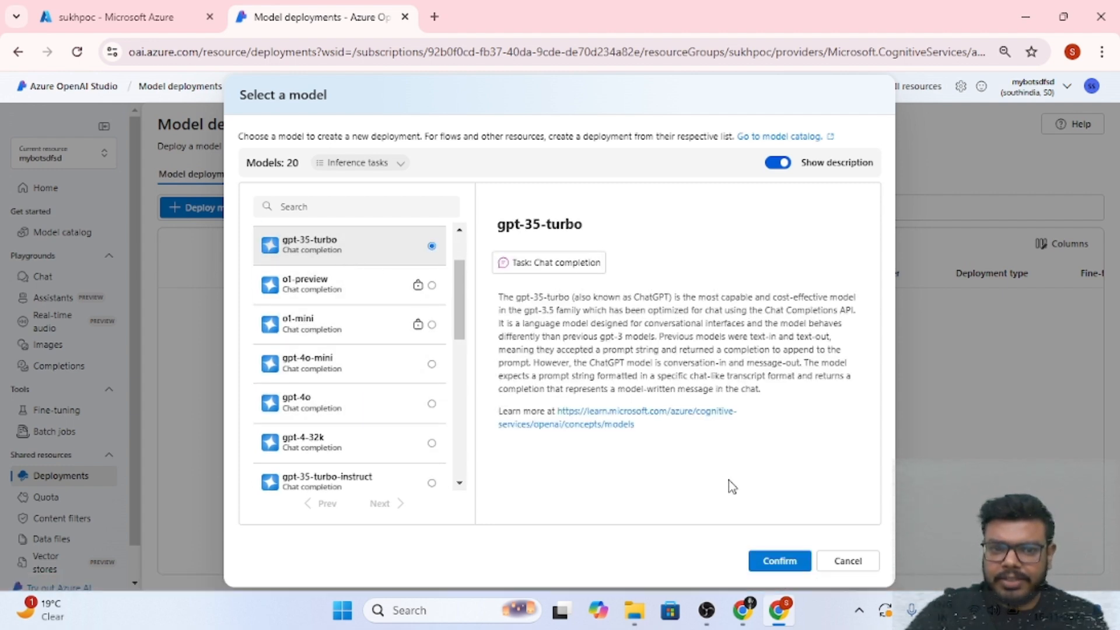
left_click(781, 563)
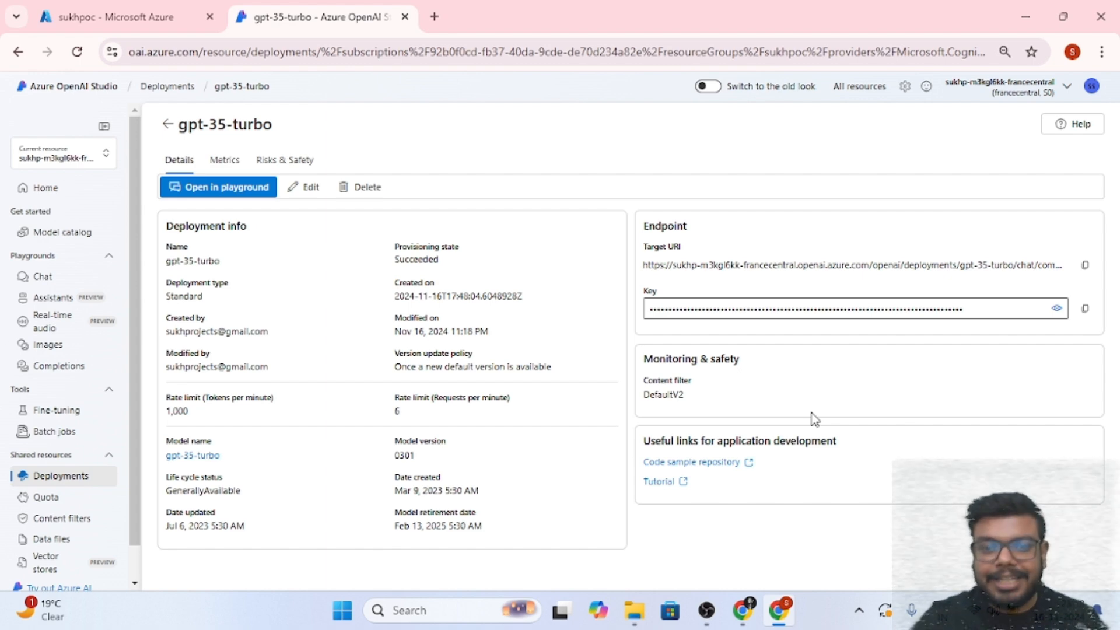
Open the Chat playground and look over its Setup options, including the Add your data section
left_click(61, 480)
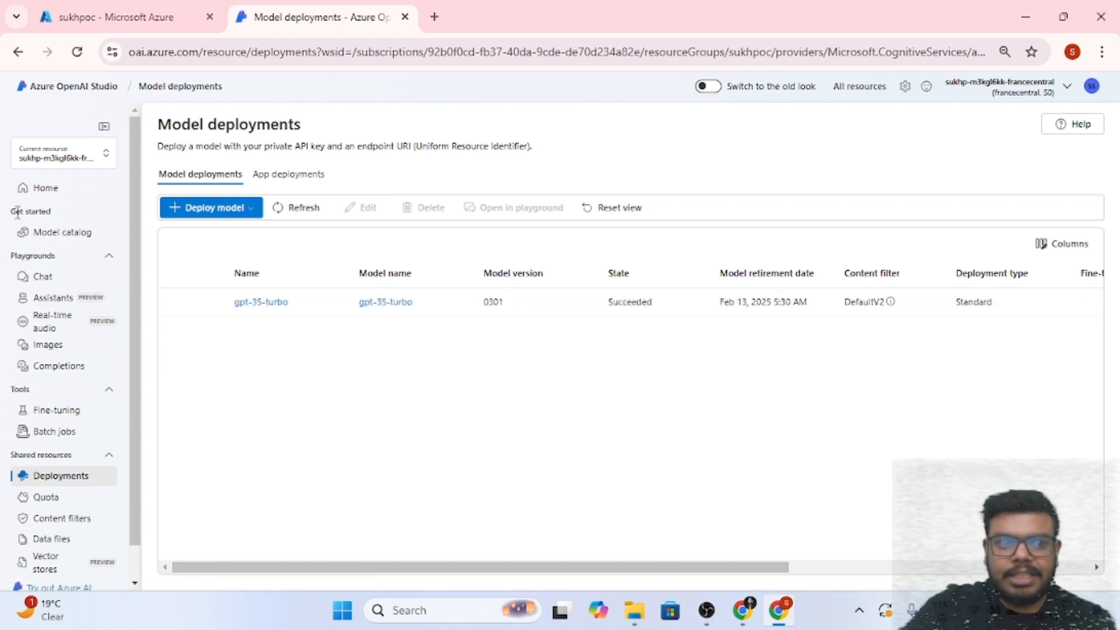
left_click(51, 279)
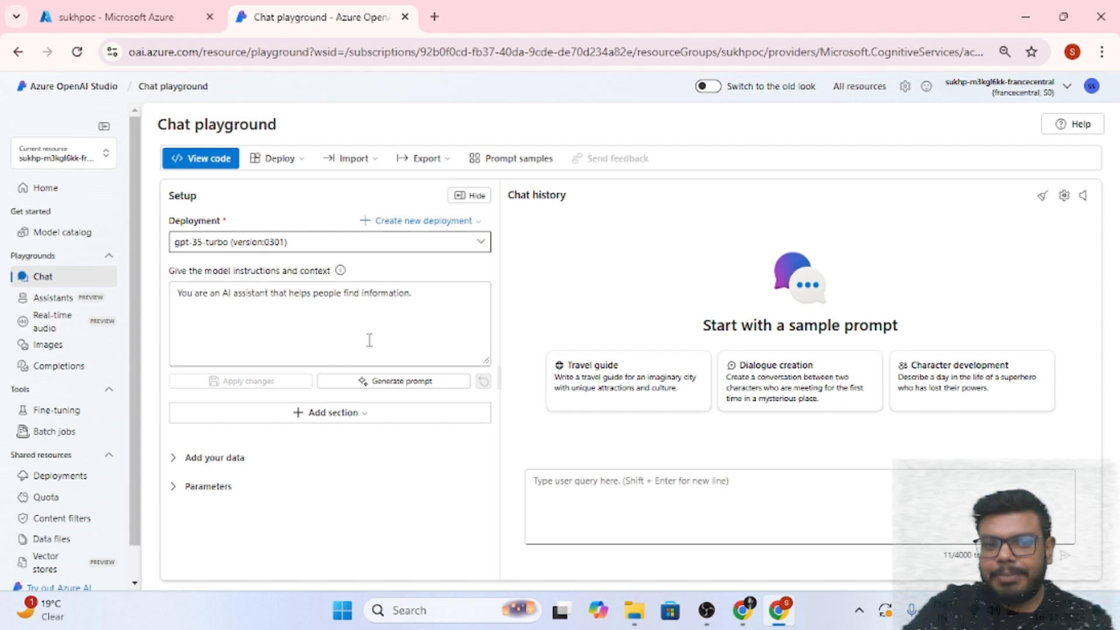
left_click(224, 461)
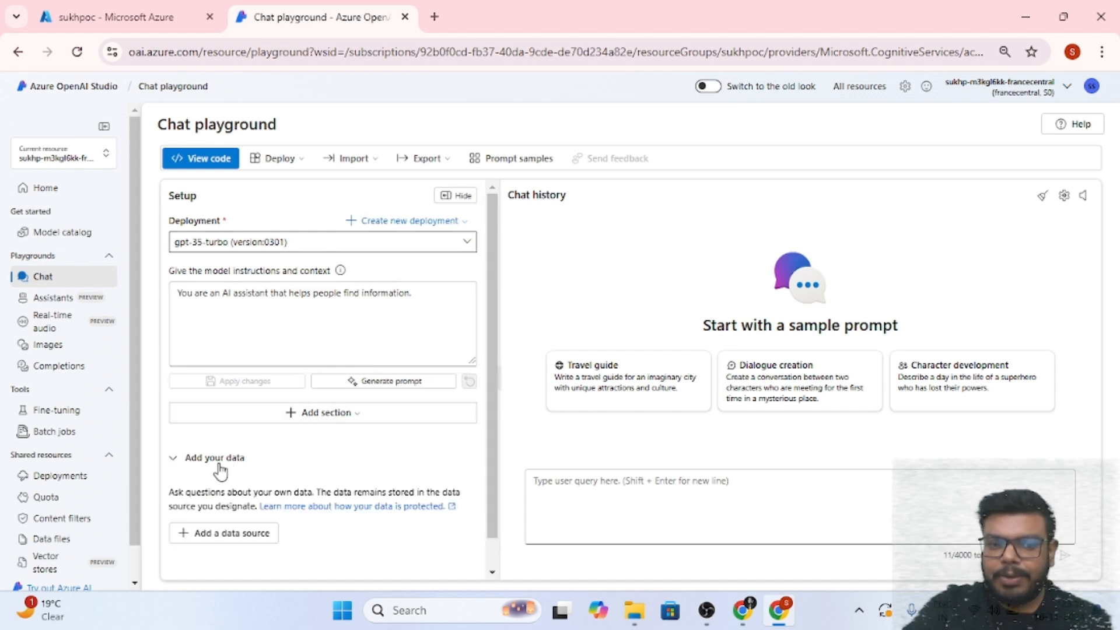
left_click(217, 463)
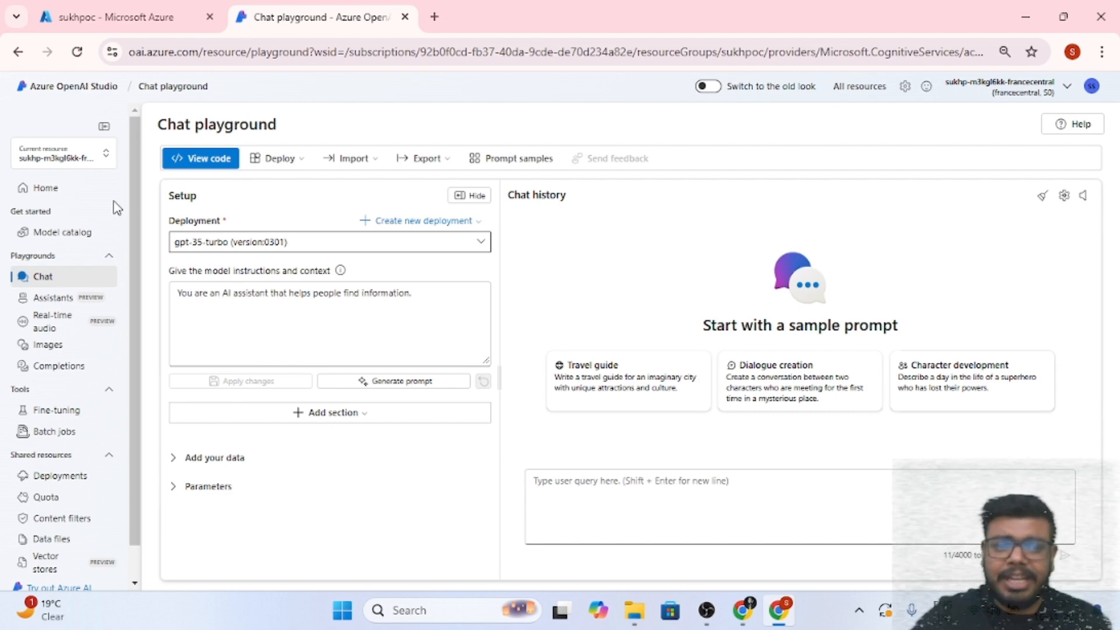
scroll(74, 421, "down", 2)
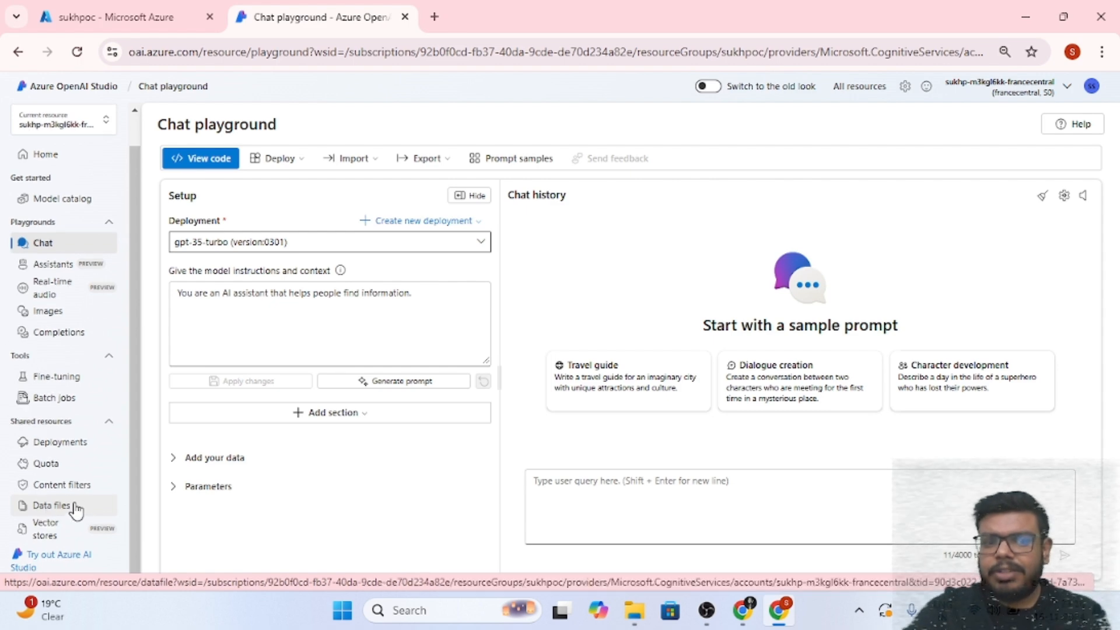
scroll(76, 510, "up", 1)
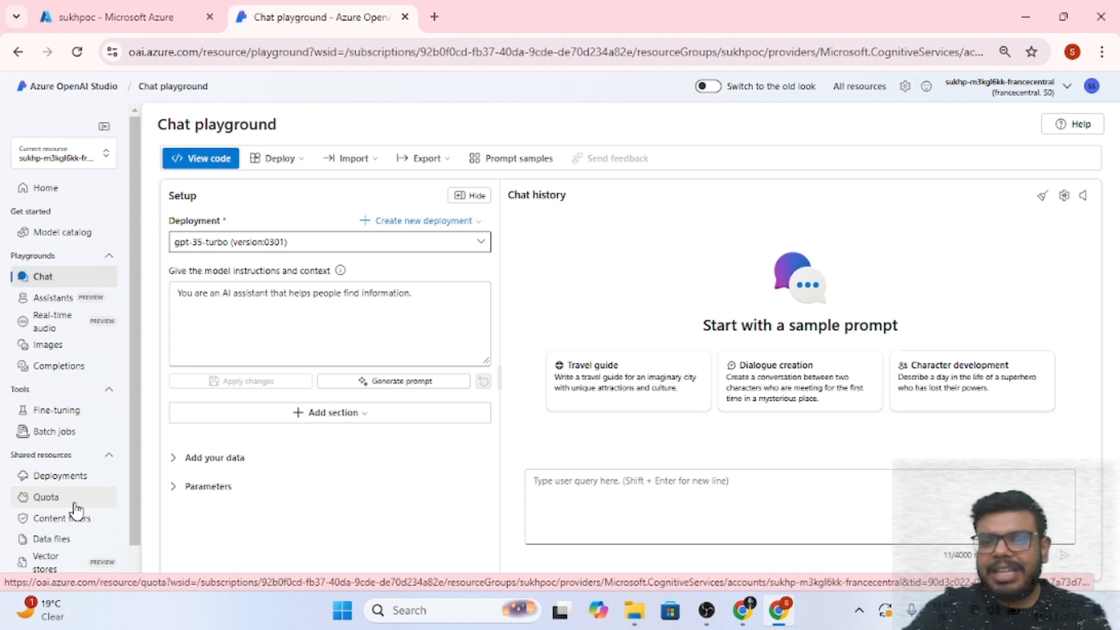
Send the message Hi to the gpt-35-turbo deployment in the chat playground
left_click(646, 480)
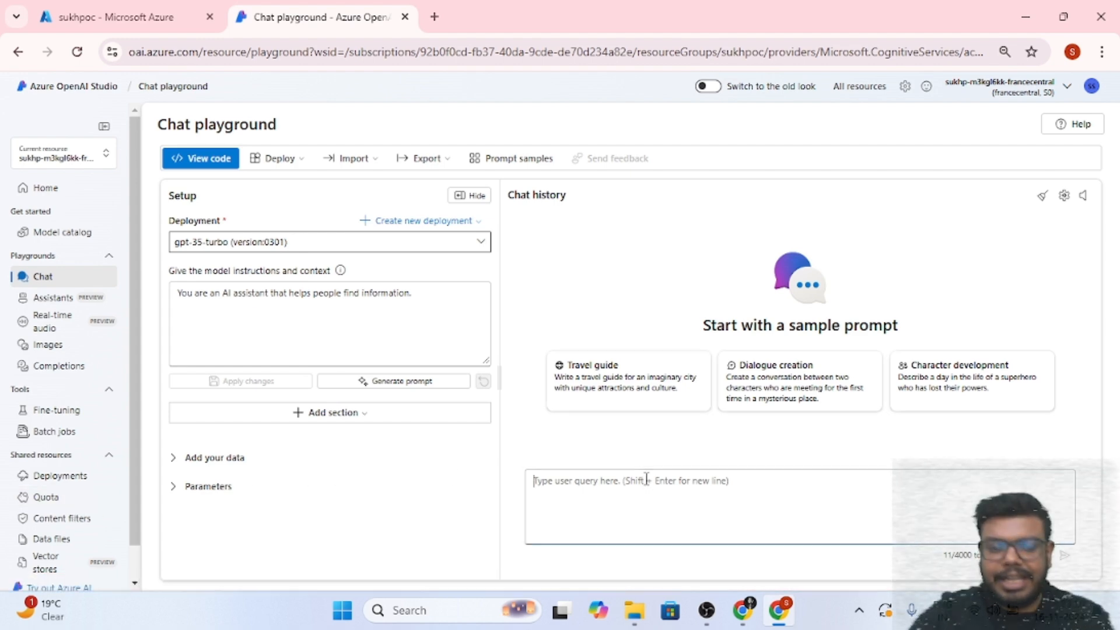
type("Hi")
key("Return")
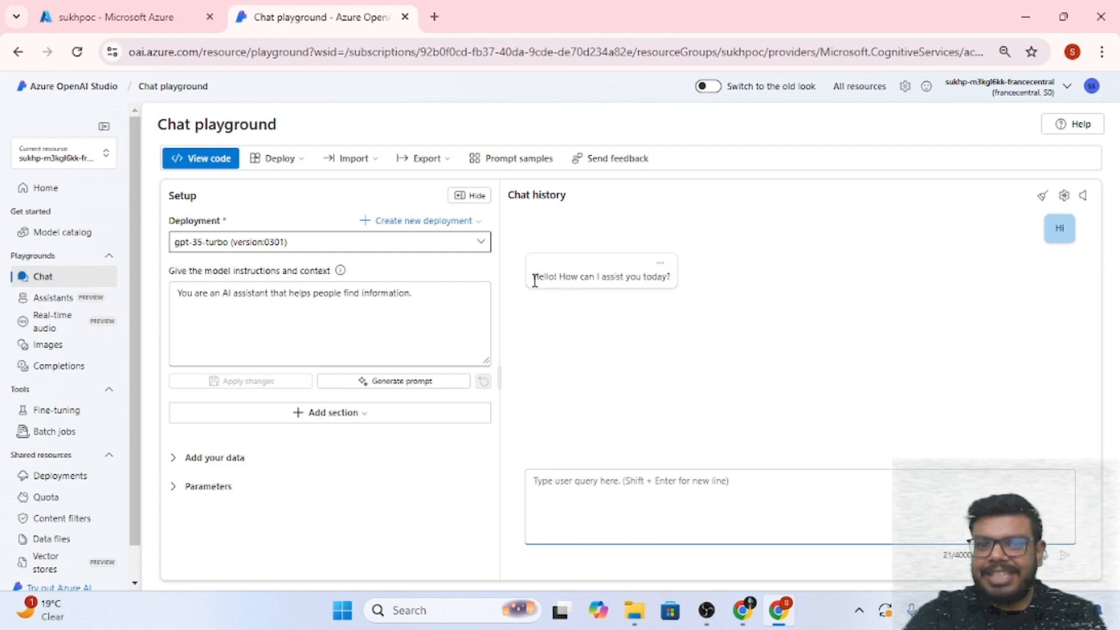
left_click_drag(532, 276, 725, 300)
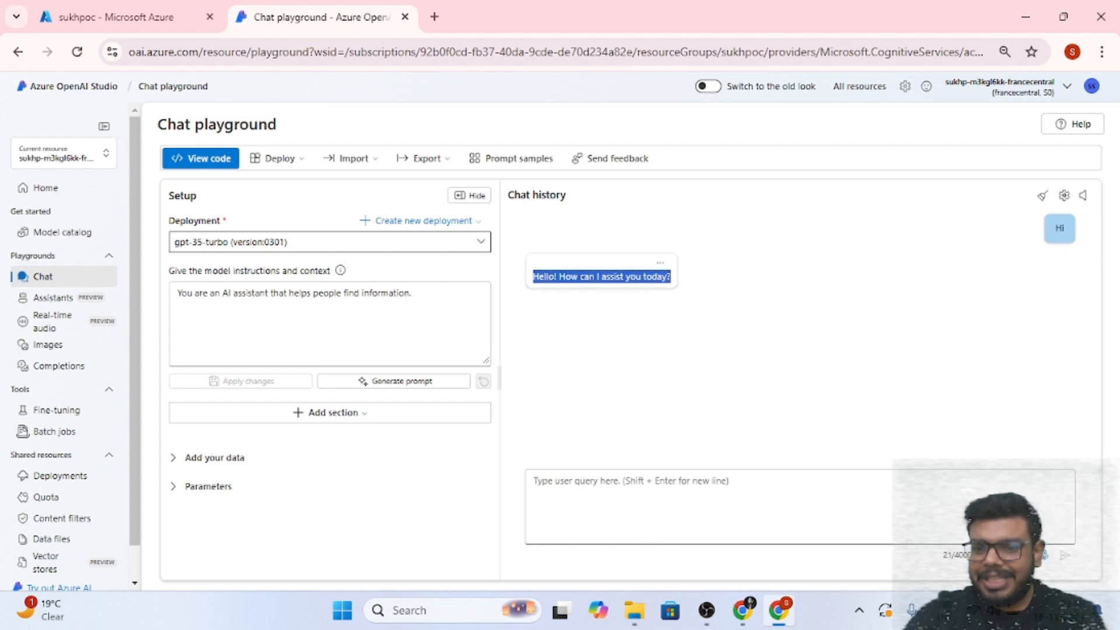
left_click(762, 325)
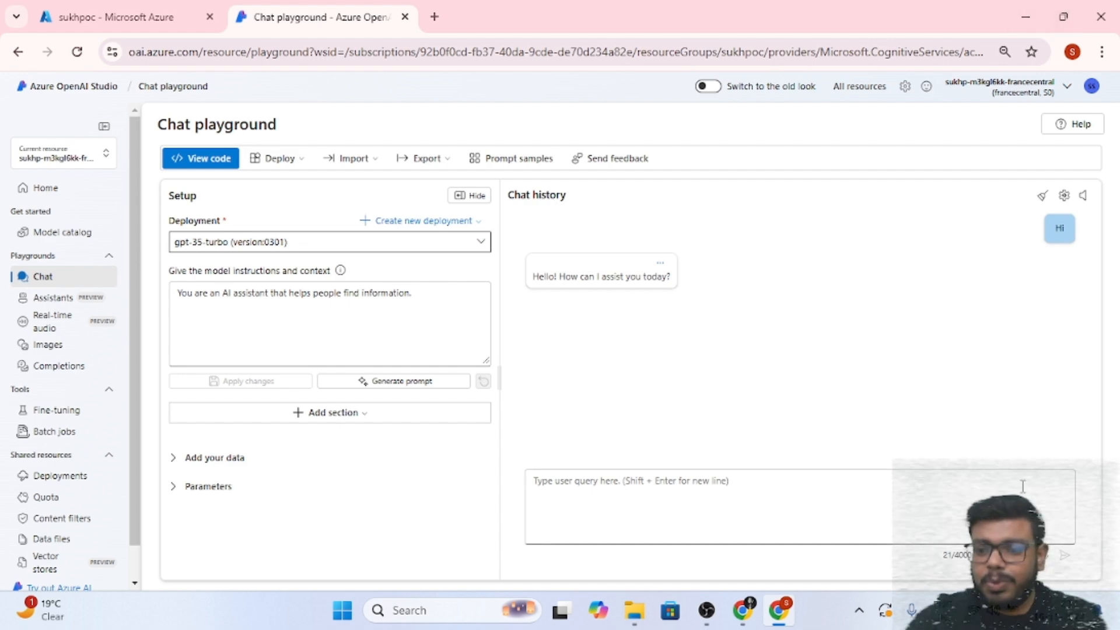
Open the chat's speech capabilities and set the subscription to Azure for Students and the Speech resource to speechservicesukhpoc
left_click(1047, 569)
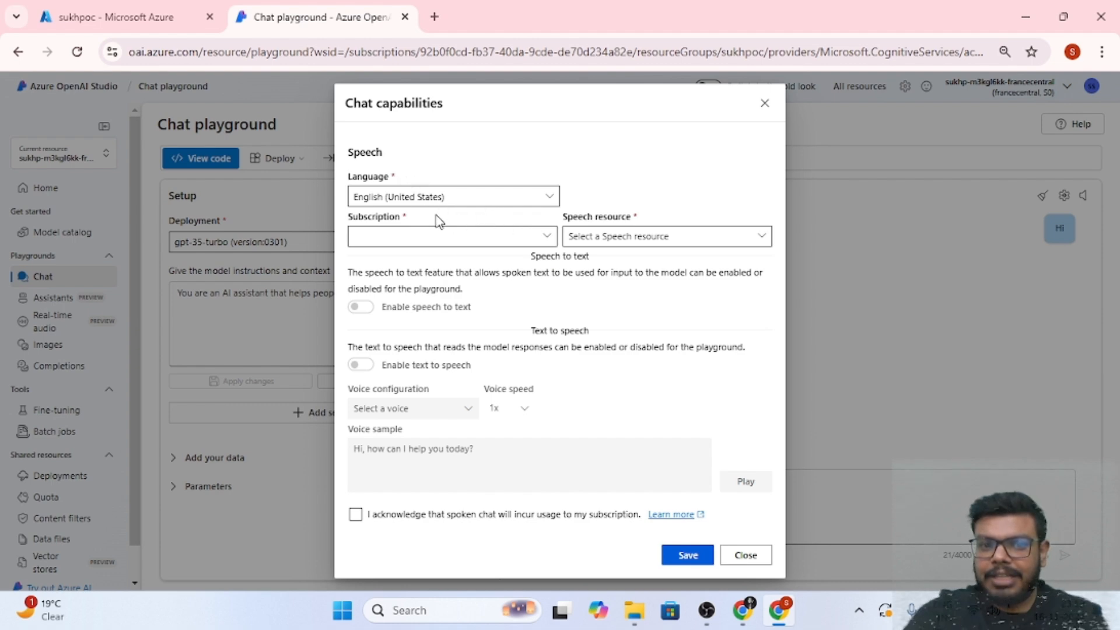
left_click(545, 239)
left_click(528, 257)
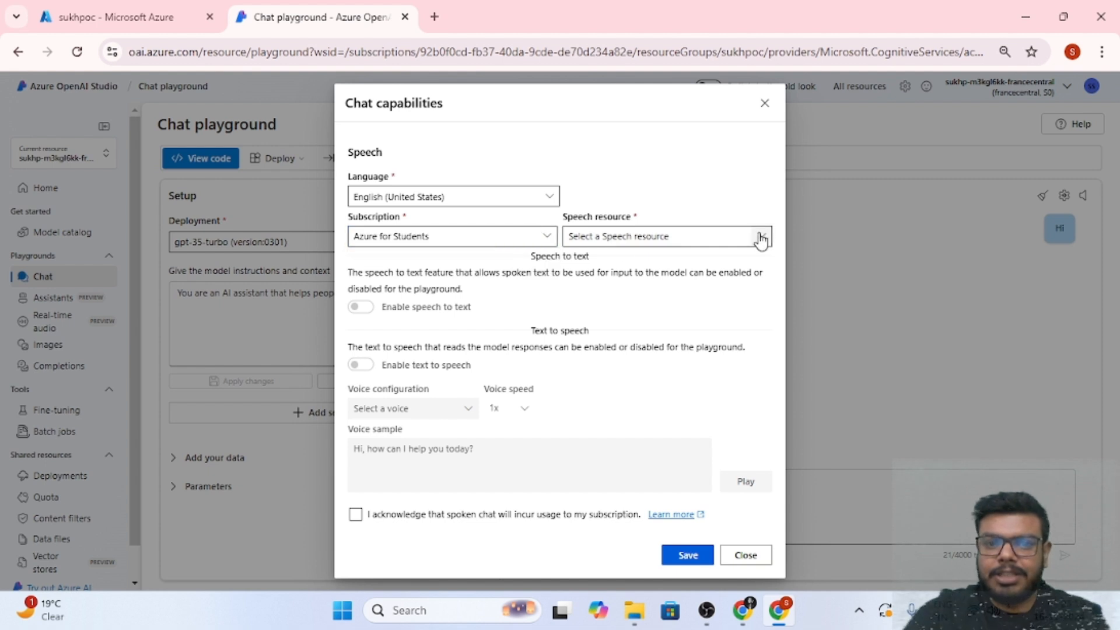
left_click(758, 239)
left_click(736, 263)
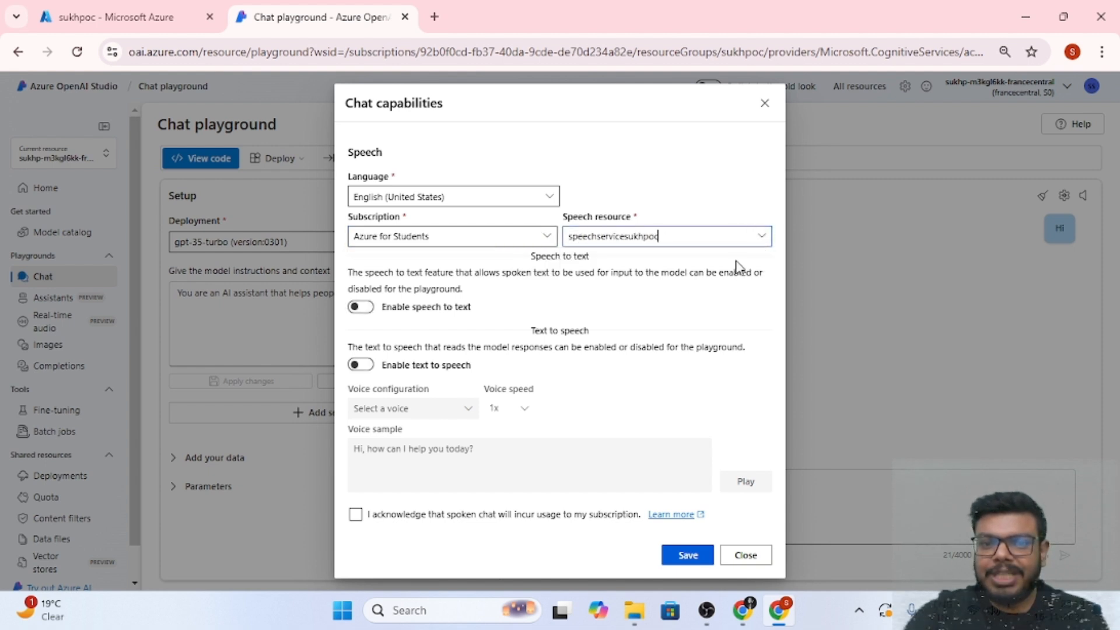
Enable speech to text and text to speech, and choose Ava as the voice
left_click(361, 307)
left_click(360, 365)
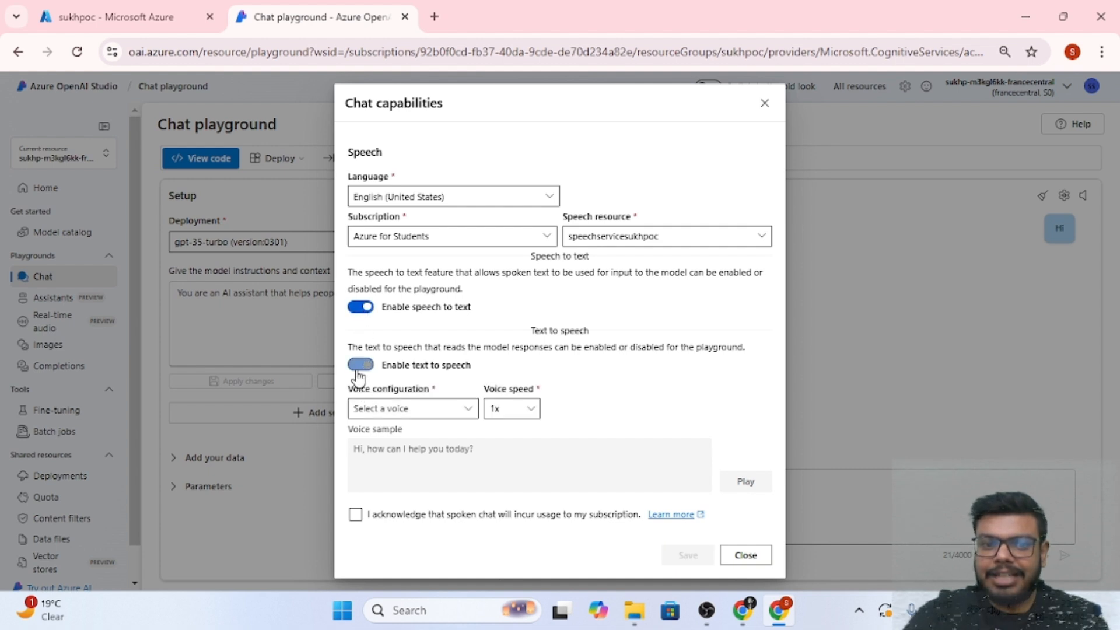
left_click(465, 411)
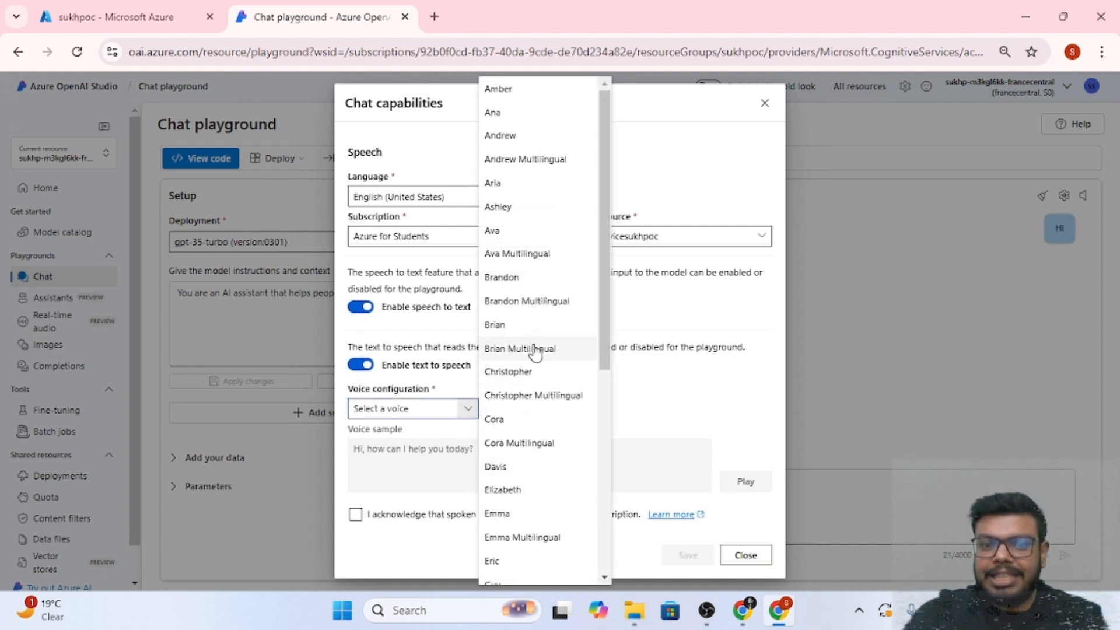
left_click(530, 231)
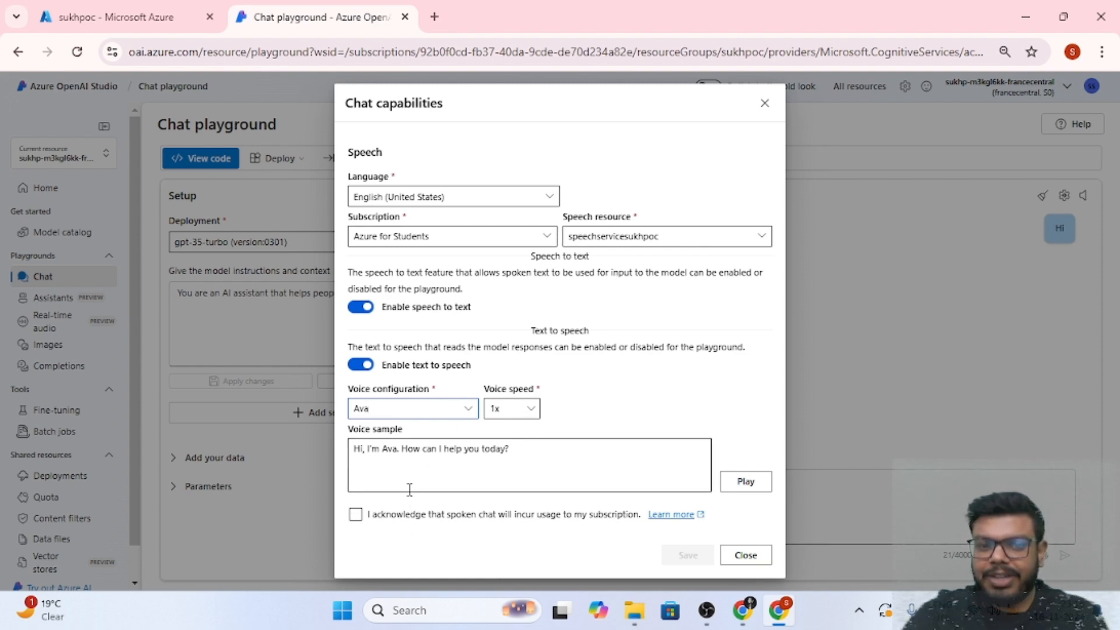
Acknowledge that spoken chat incurs usage and save the chat capabilities settings
left_click(466, 408)
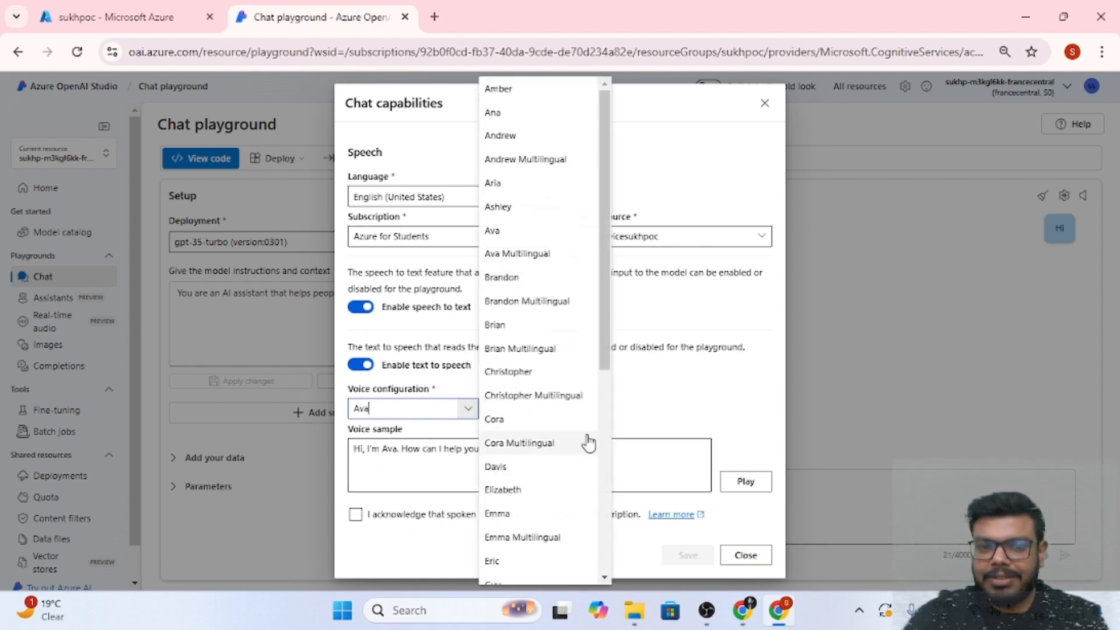
left_click(722, 368)
left_click(356, 513)
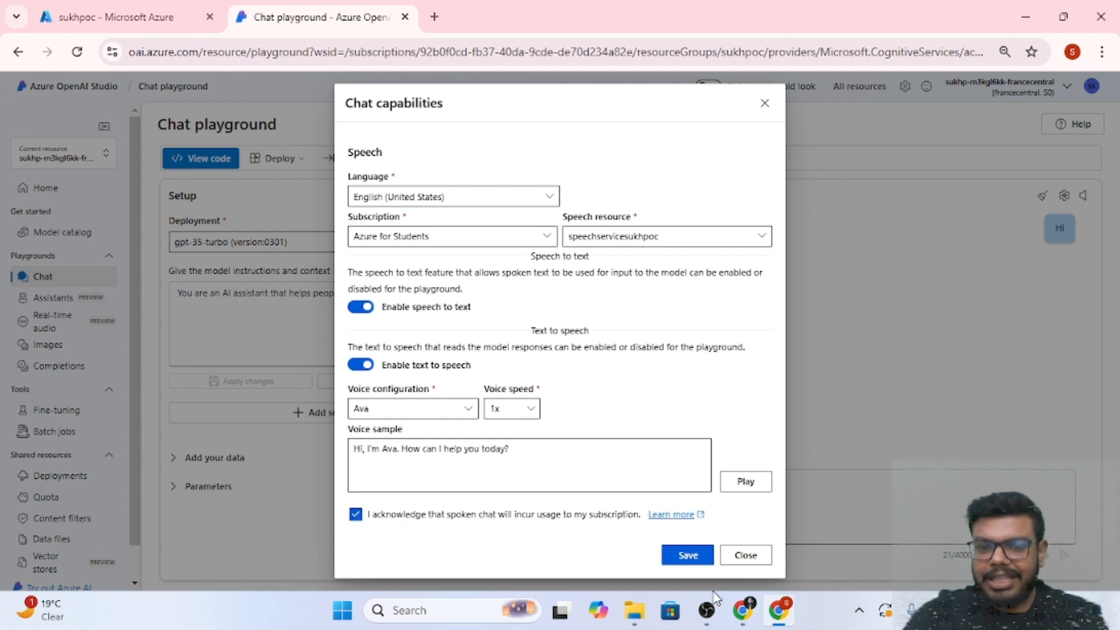
left_click(688, 557)
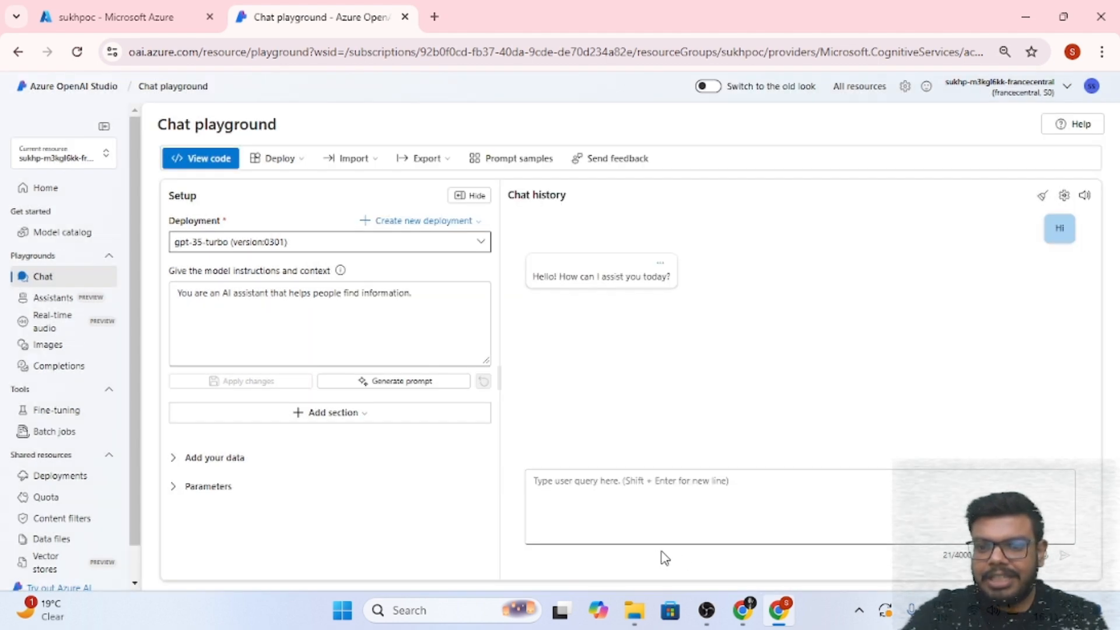
Dictate a message by microphone, trim it to "Hi Jedward, how are you?", and send it
left_click(1046, 559)
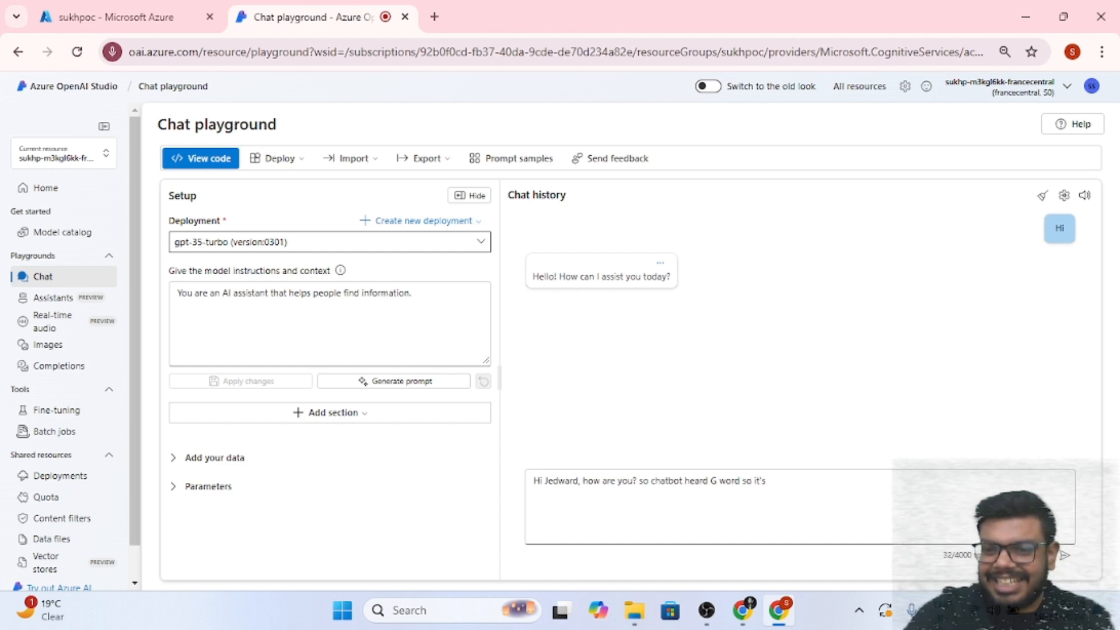
left_click_drag(835, 480, 643, 487)
key("BackSpace")
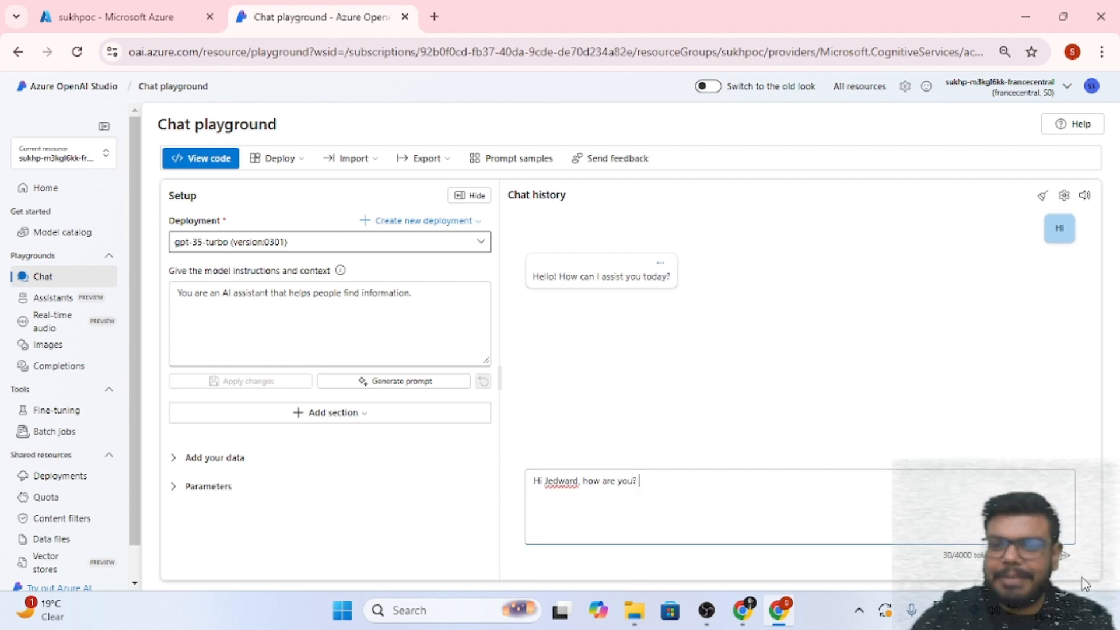
left_click(1065, 556)
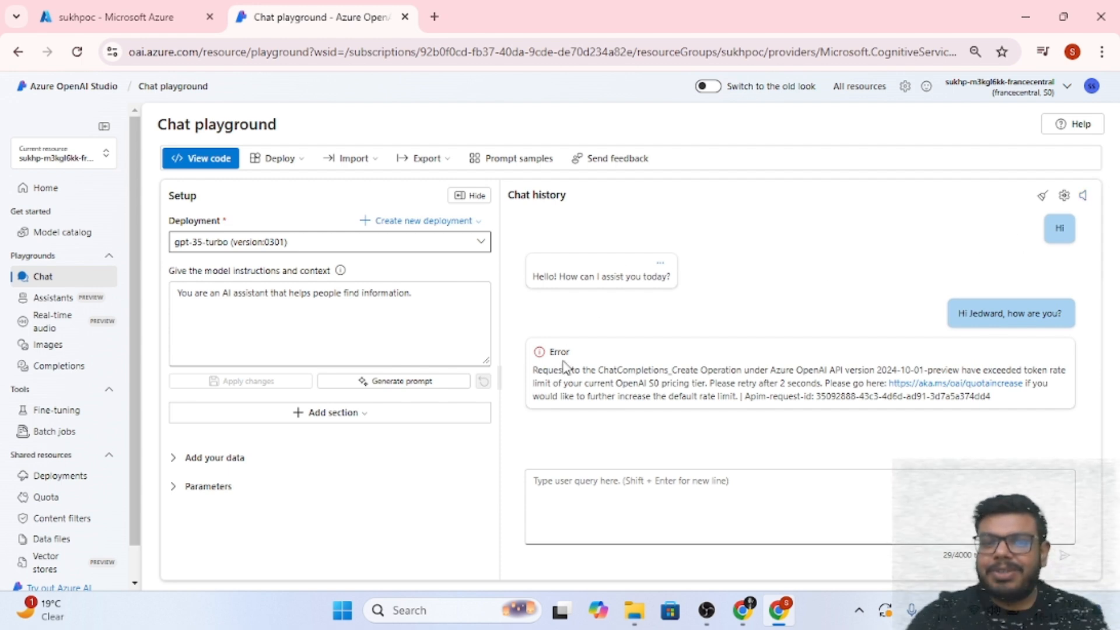
left_click_drag(547, 370, 1008, 439)
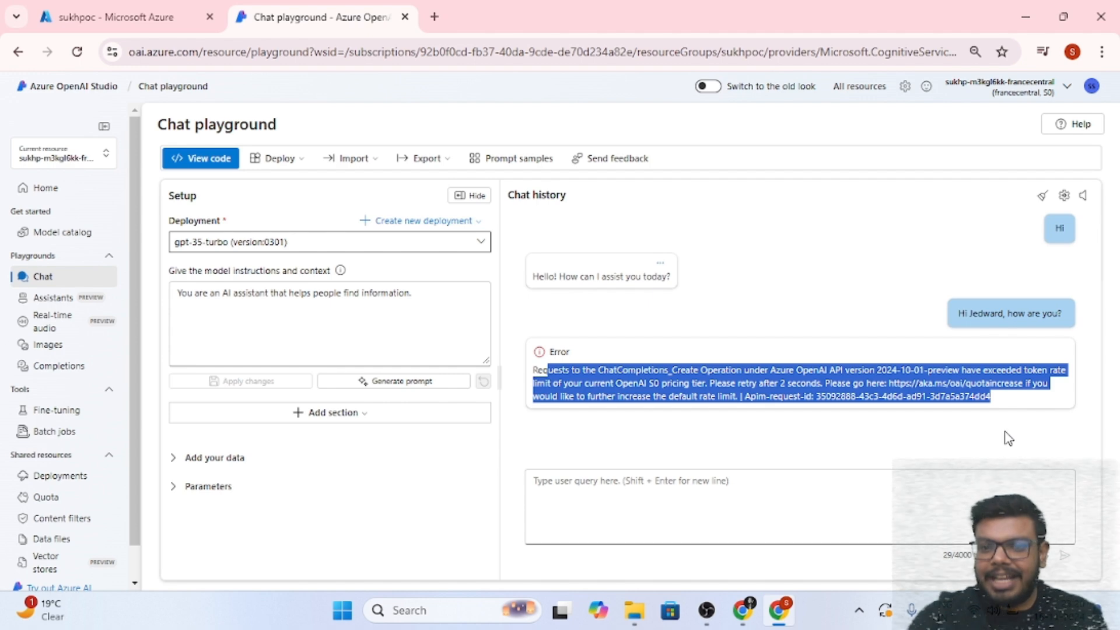
left_click(1022, 404)
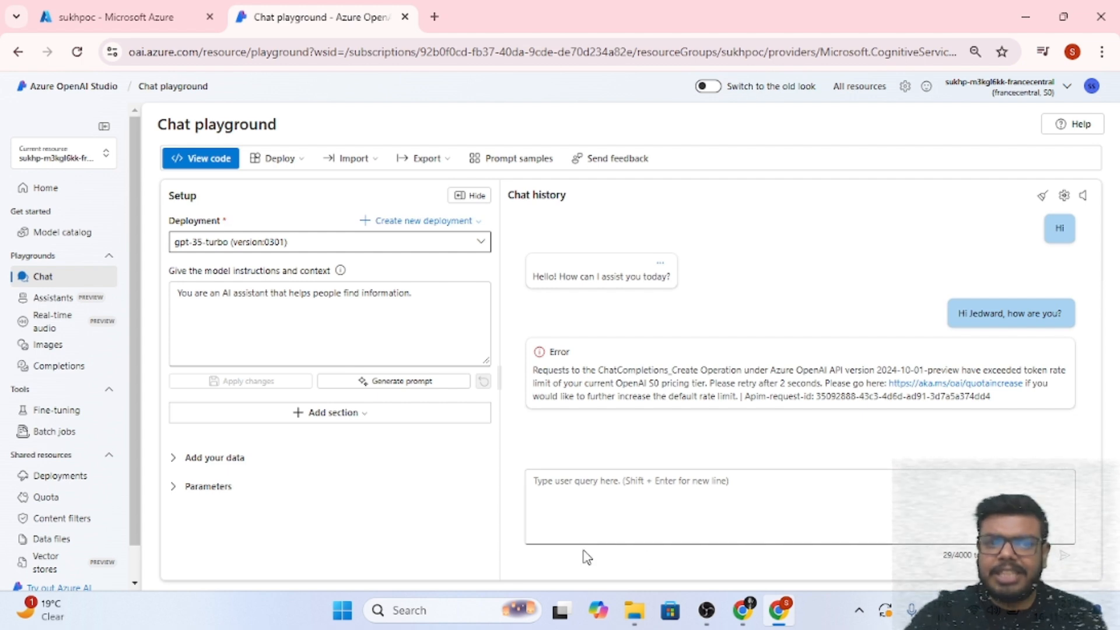
left_click(291, 165)
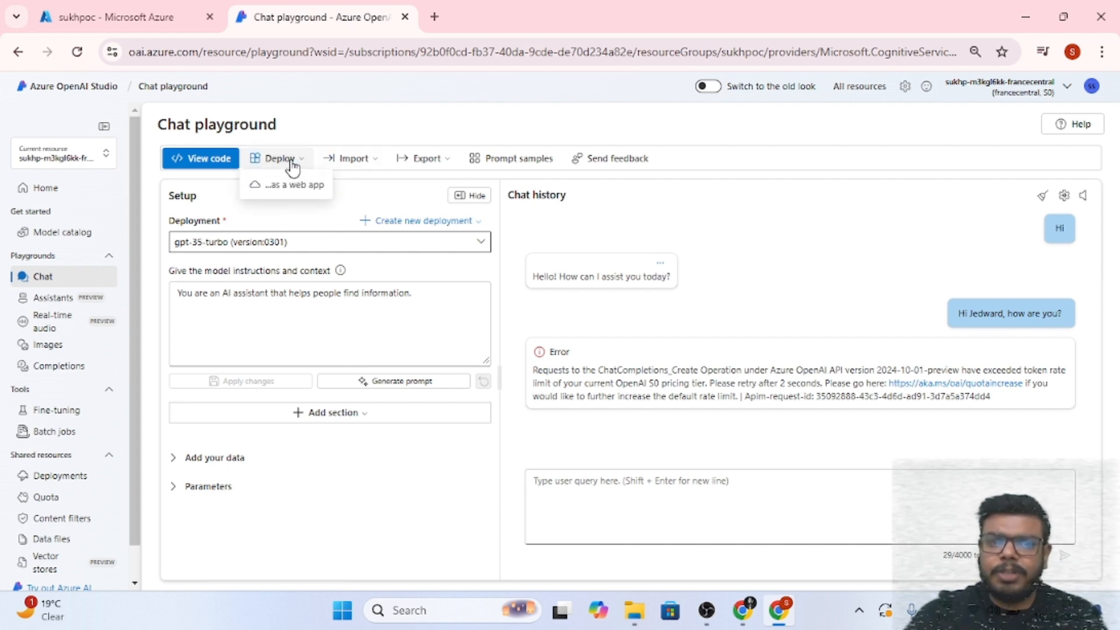
left_click(667, 257)
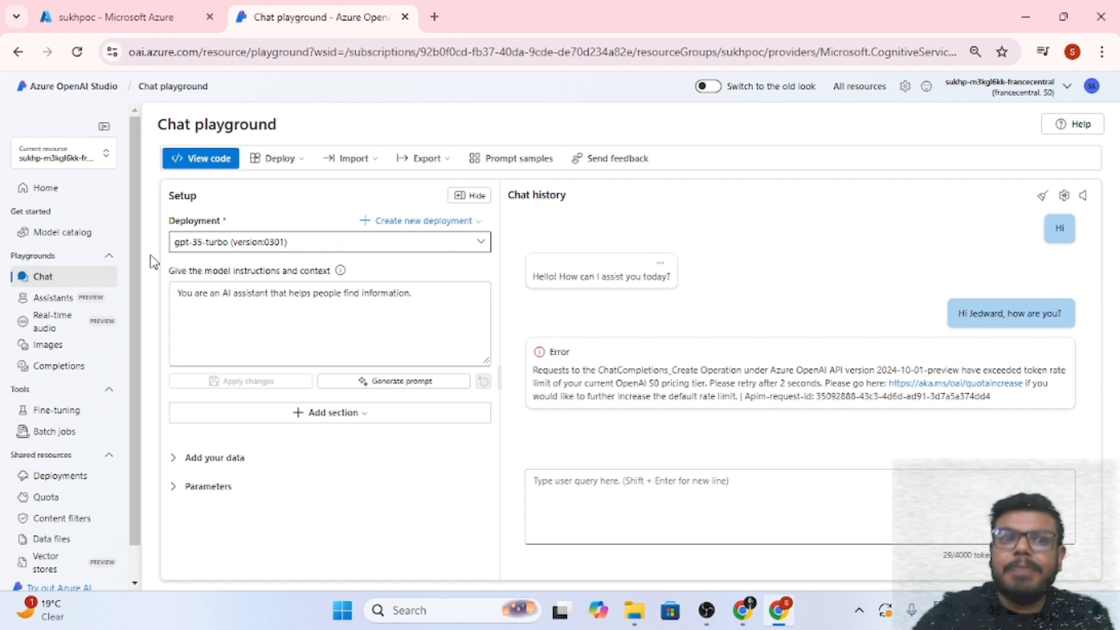
Open View code and read through the Python sample code for the current chat and speech setup
left_click(192, 158)
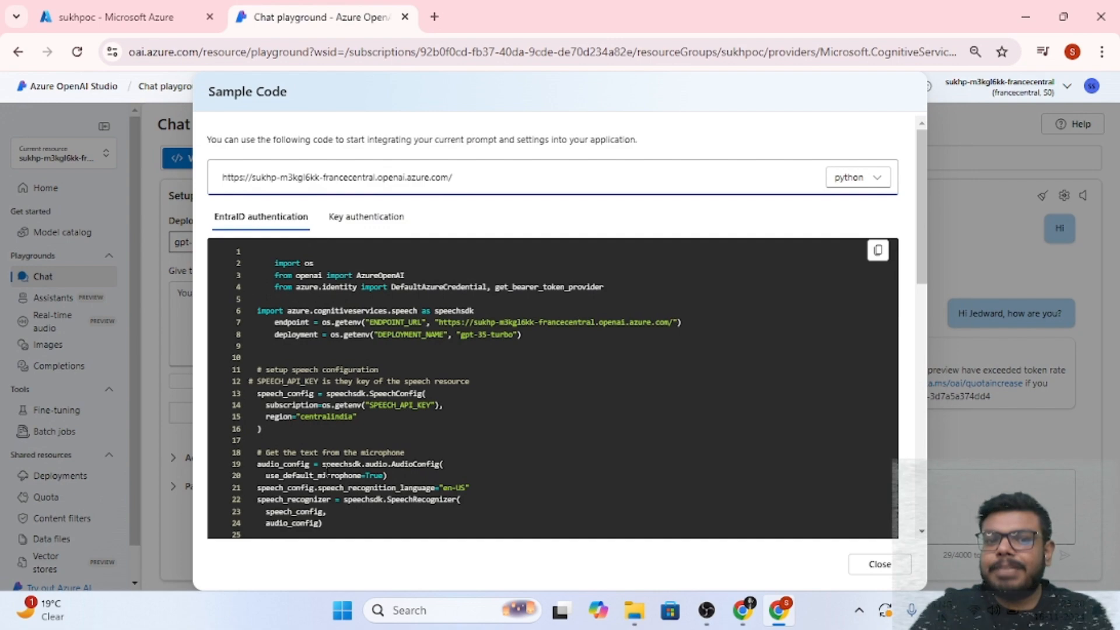
scroll(232, 500, "down", 10)
scroll(232, 499, "up", 10)
scroll(792, 195, "up", 1)
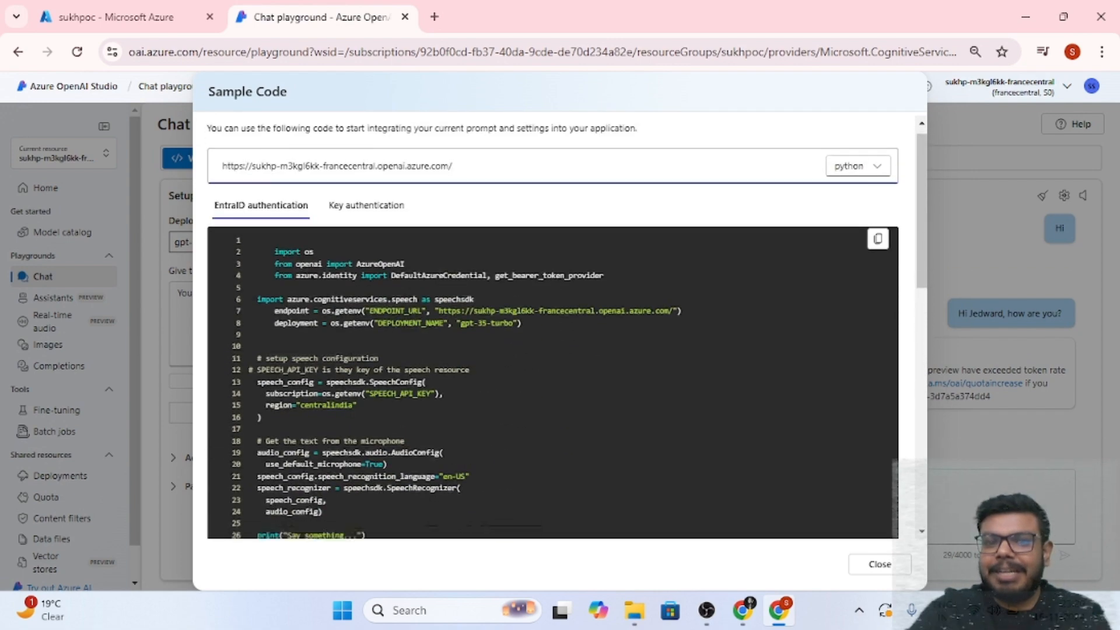
scroll(792, 195, "down", 10)
scroll(792, 195, "up", 10)
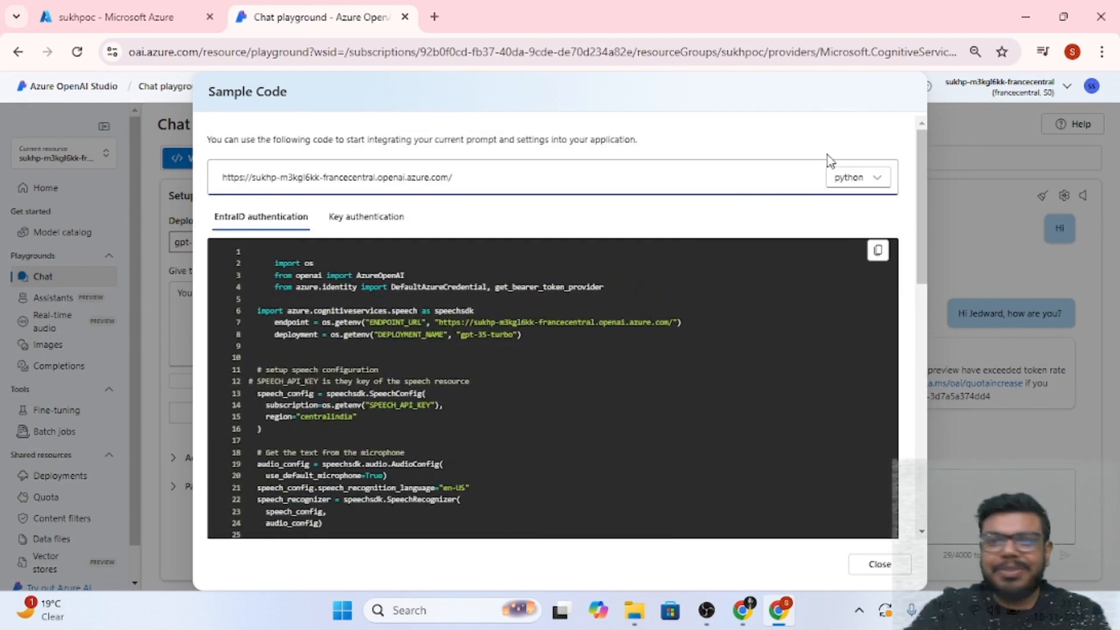
left_click_drag(250, 261, 415, 478)
scroll(560, 440, "down", 10)
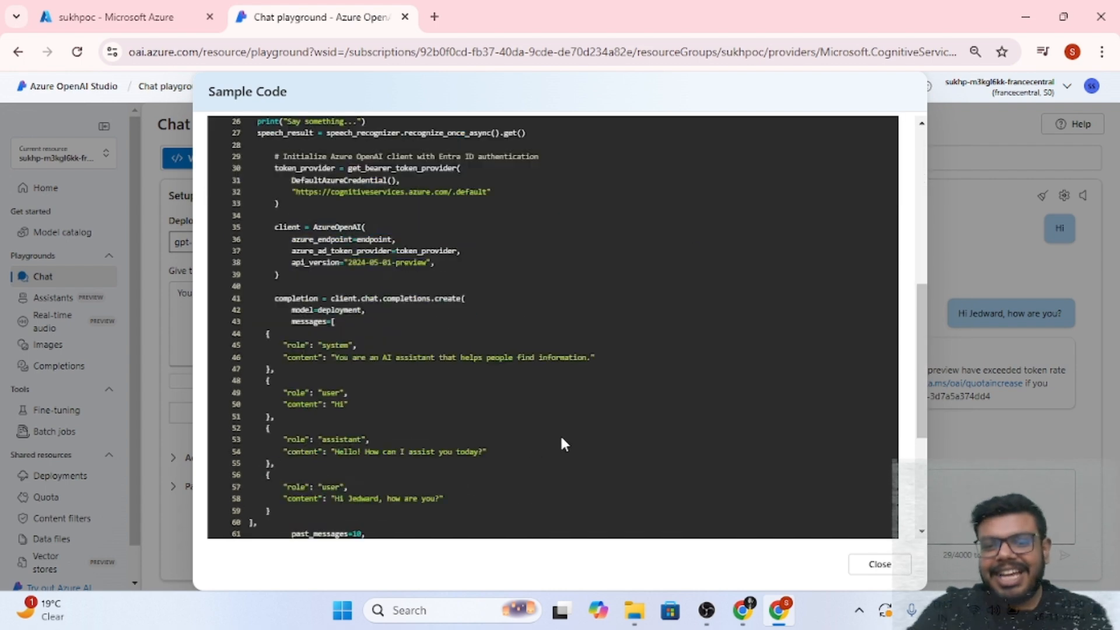
left_click(860, 563)
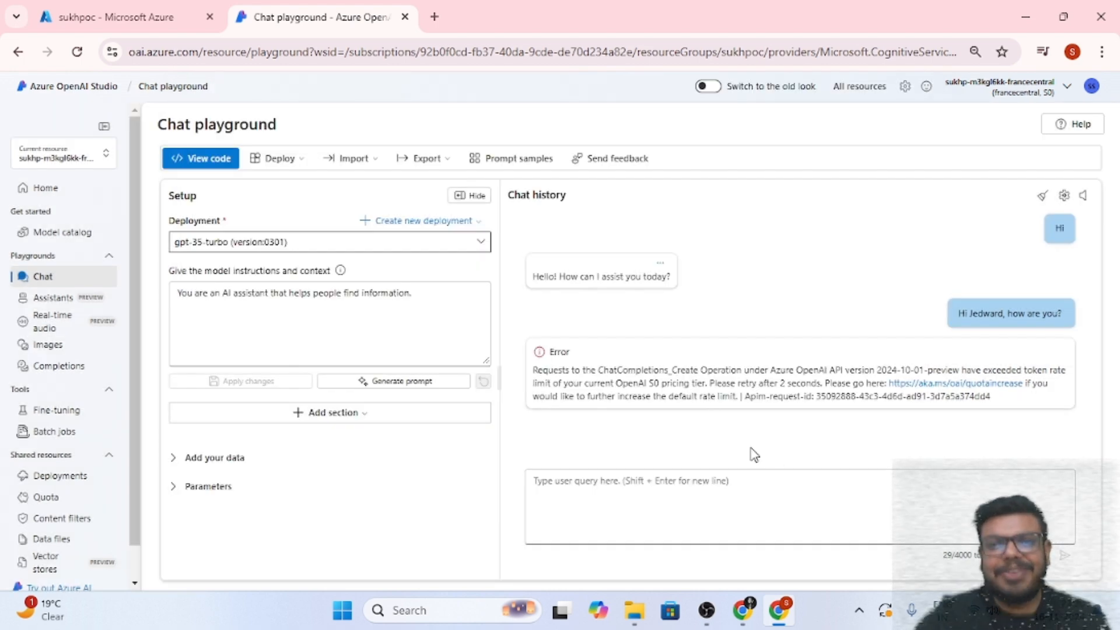